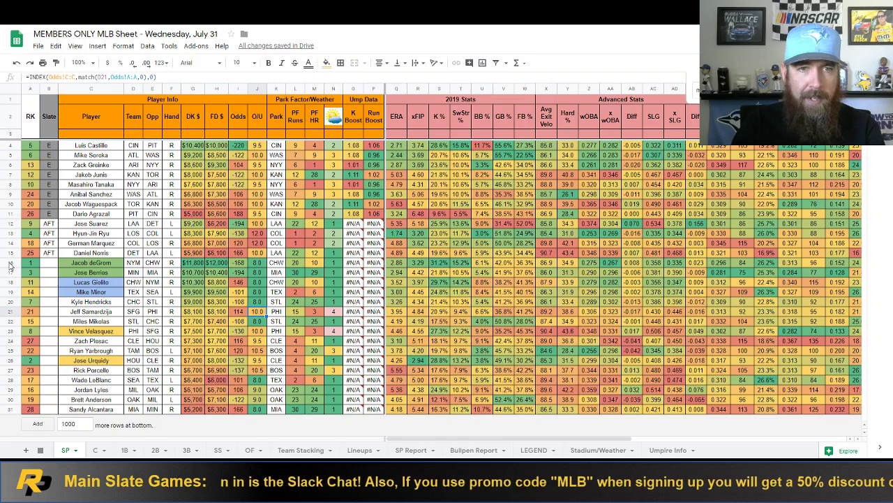
Compare the starting pitcher rows of Jacob deGrom, Ryan Yarbrough and Jose Urquidy across their 2019 stats
{"action": "left_click", "coordinate": [9, 262]}
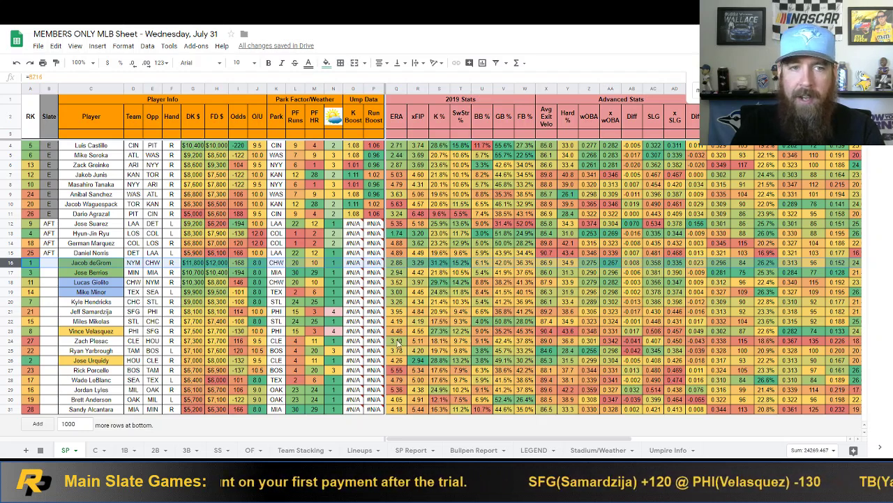
{"action": "left_click", "coordinate": [12, 352]}
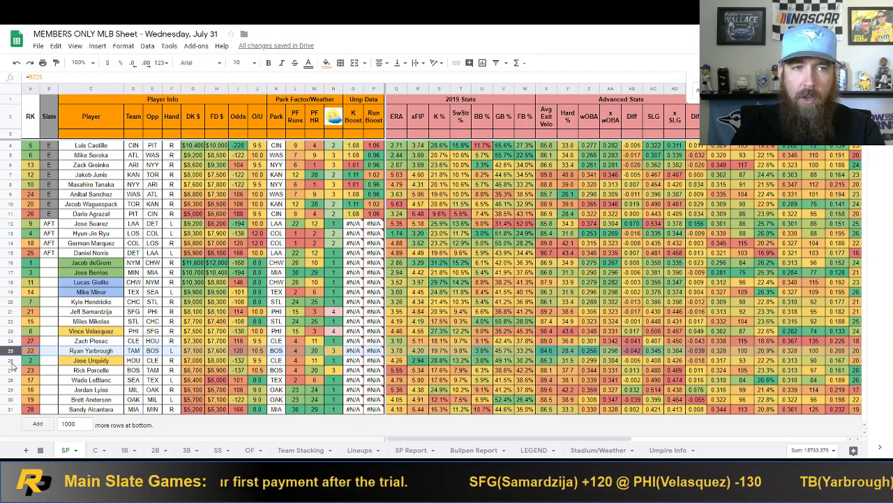
{"action": "left_click", "coordinate": [13, 361]}
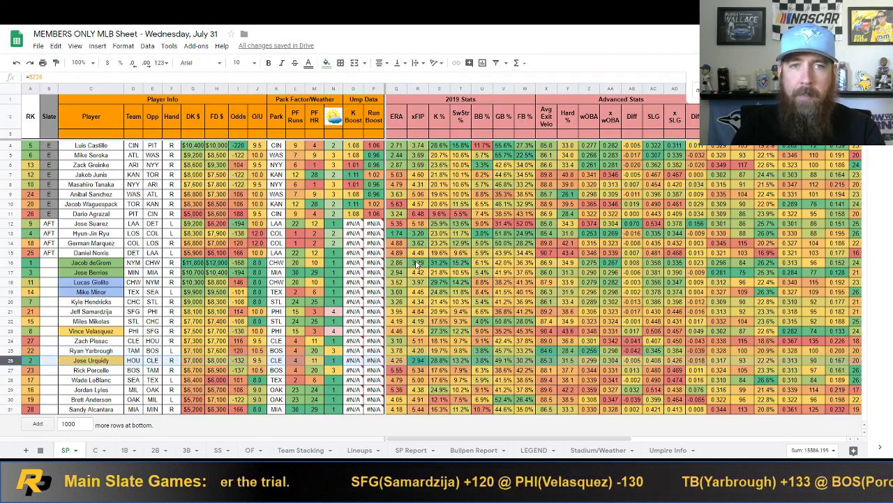
{"action": "left_click", "coordinate": [8, 263]}
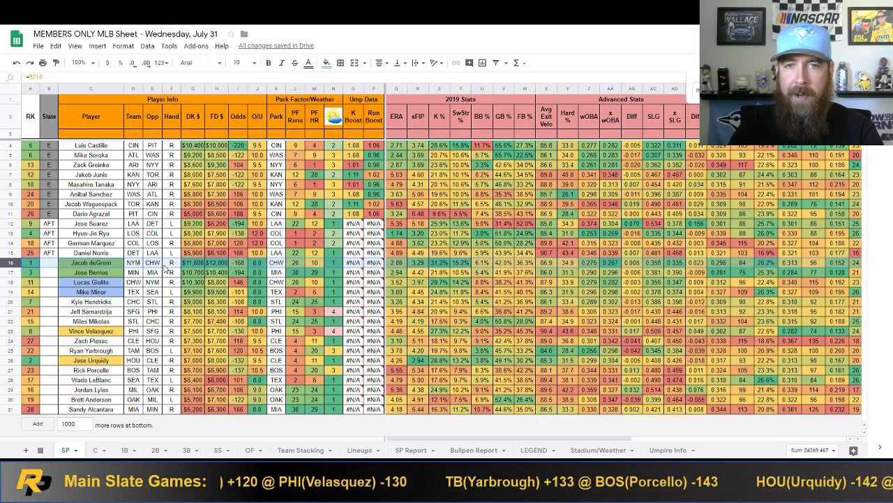
Switch to FanGraphs and examine Jacob deGrom's 2019 major-league pitching game log
{"action": "key", "text": "ctrl+Tab"}
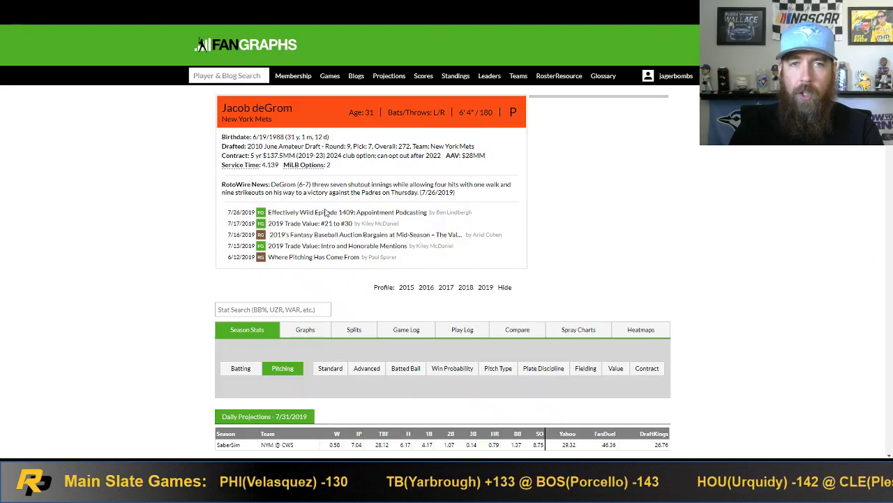
{"action": "key", "text": "ctrl+Tab"}
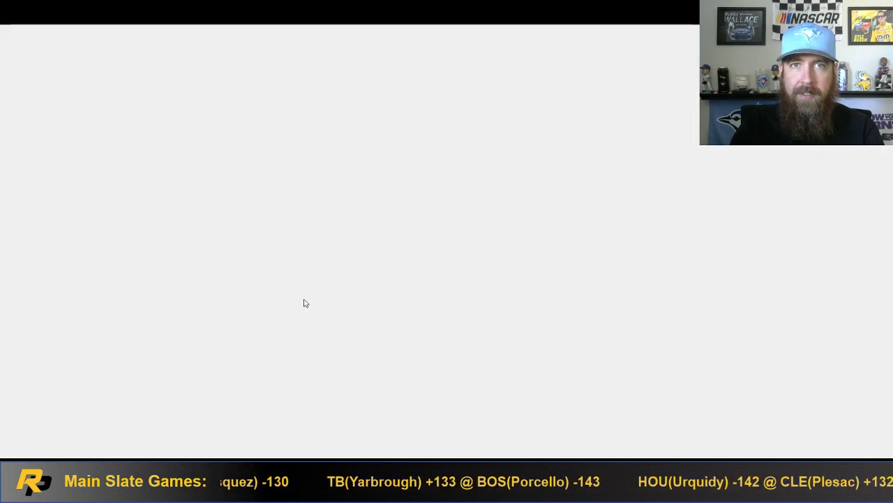
{"action": "scroll", "coordinate": [160, 296], "scroll_direction": "down", "scroll_amount": 3}
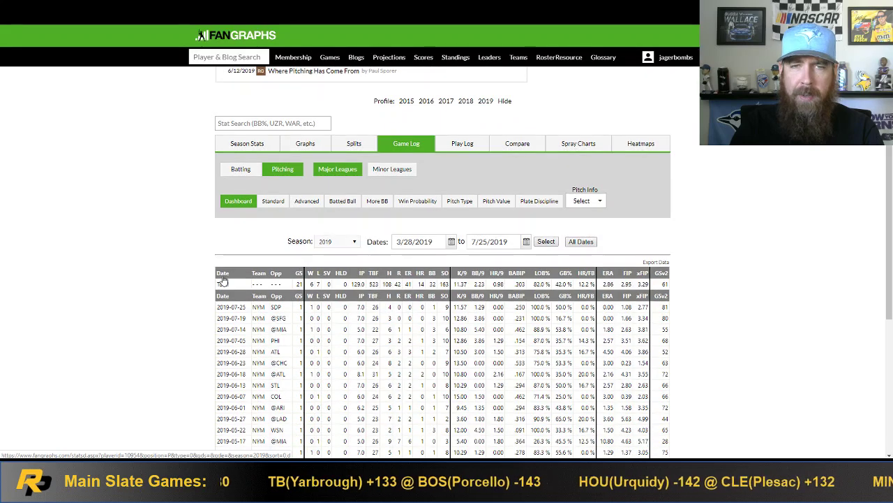
{"action": "scroll", "coordinate": [223, 279], "scroll_direction": "down", "scroll_amount": 2}
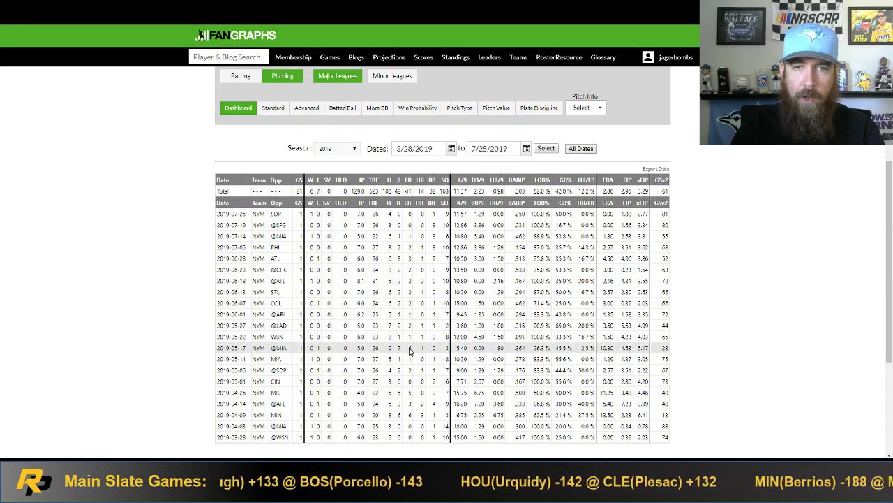
Filter deGrom's game log to start from 5/22/2019 and review the filtered games
{"action": "left_click", "coordinate": [451, 148]}
{"action": "left_click", "coordinate": [434, 186]}
{"action": "left_click", "coordinate": [434, 185]}
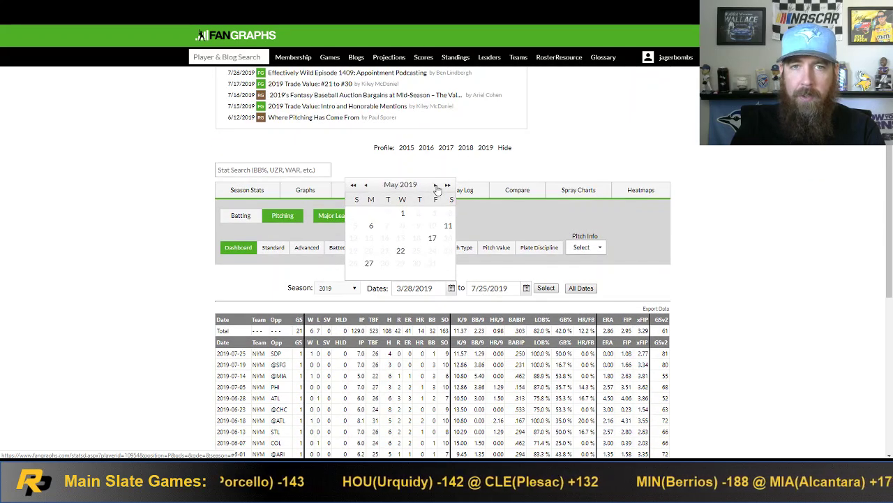
{"action": "left_click", "coordinate": [402, 251]}
{"action": "left_click", "coordinate": [548, 289]}
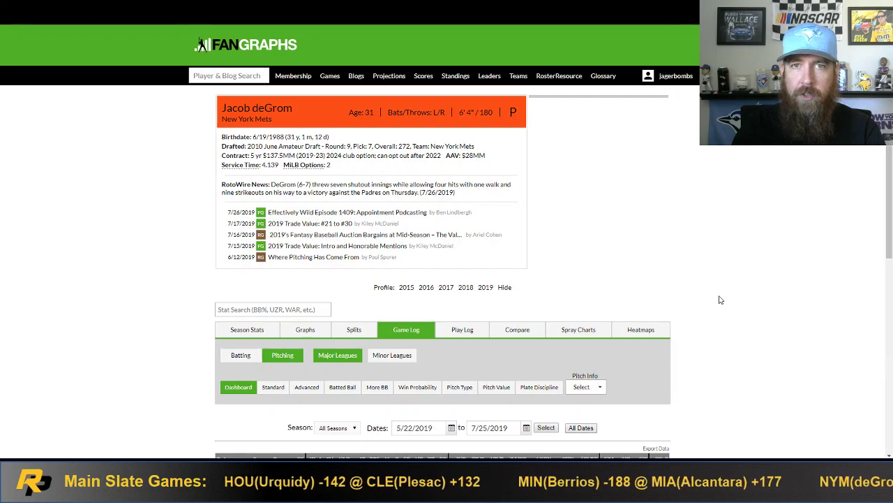
{"action": "scroll", "coordinate": [722, 300], "scroll_direction": "down", "scroll_amount": 4}
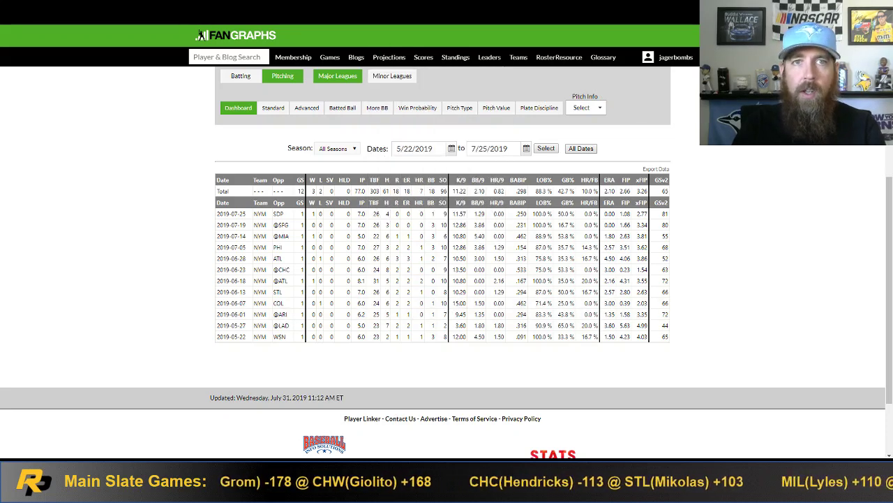
Return to the MLB sheet in Google Sheets and examine deGrom's opponent splits, recent opponent form and DraftKings salary
{"action": "key", "text": "ctrl+Tab"}
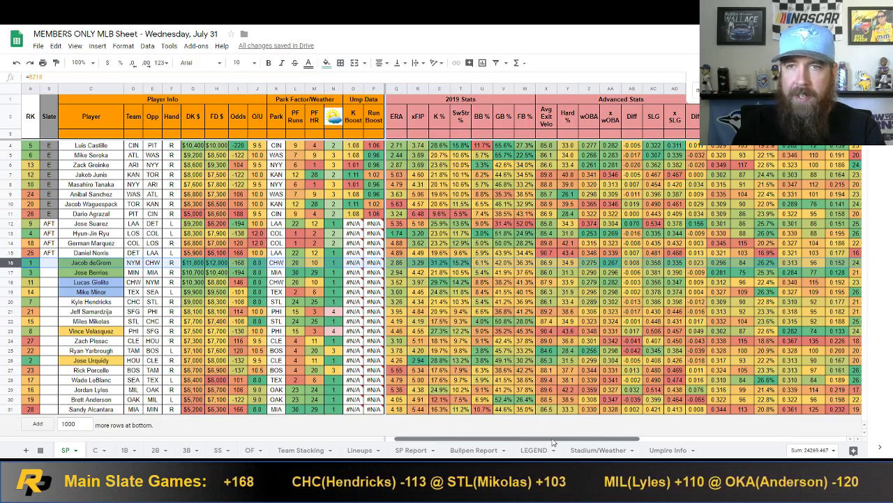
{"action": "scroll", "coordinate": [520, 440], "scroll_direction": "right", "scroll_amount": 5}
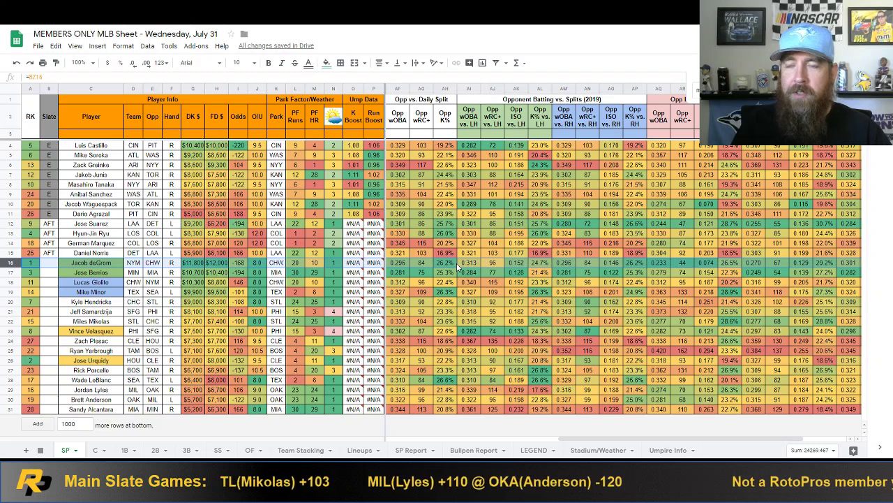
{"action": "left_click", "coordinate": [779, 266]}
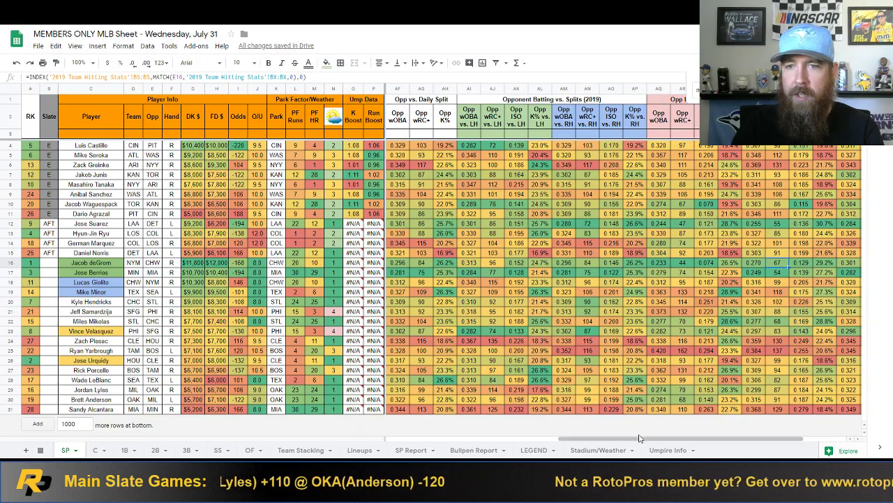
{"action": "left_click_drag", "start_coordinate": [634, 442], "coordinate": [710, 442]}
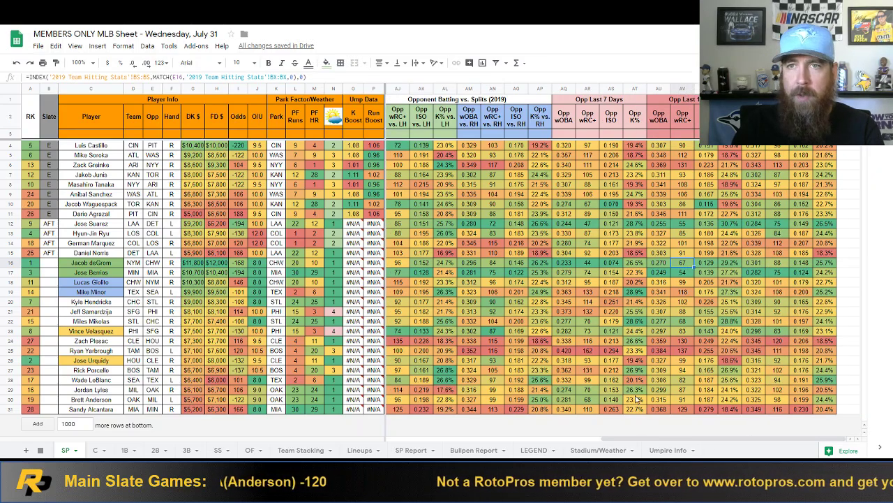
{"action": "left_click_drag", "start_coordinate": [638, 442], "coordinate": [396, 437]}
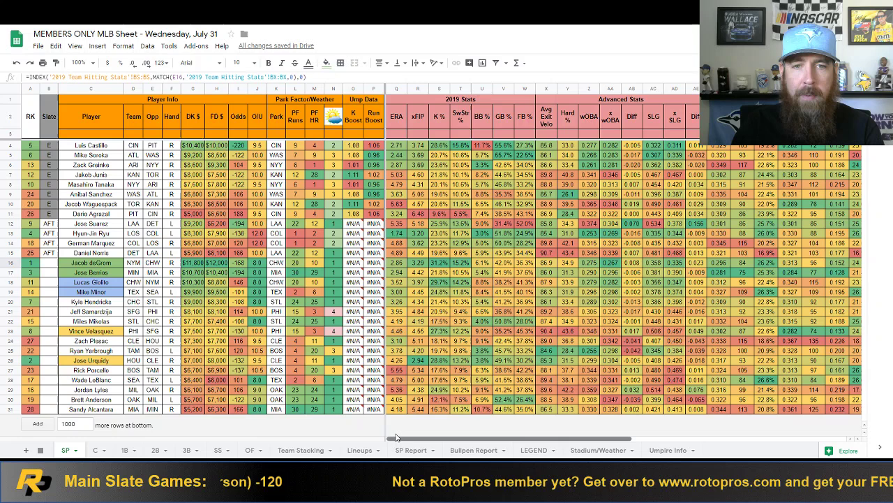
{"action": "left_click", "coordinate": [190, 263]}
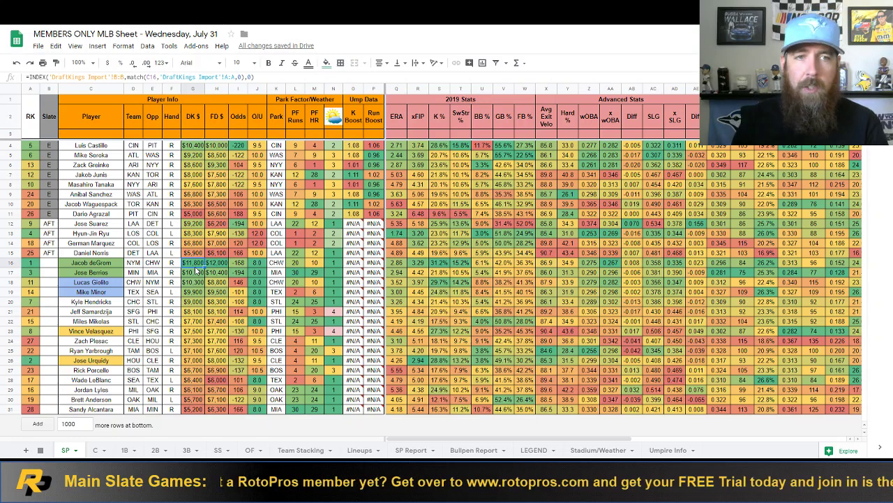
Examine Jose Berrios's FanDuel salary, park factor and opponent batting splits, comparing him with deGrom
{"action": "left_click", "coordinate": [221, 272]}
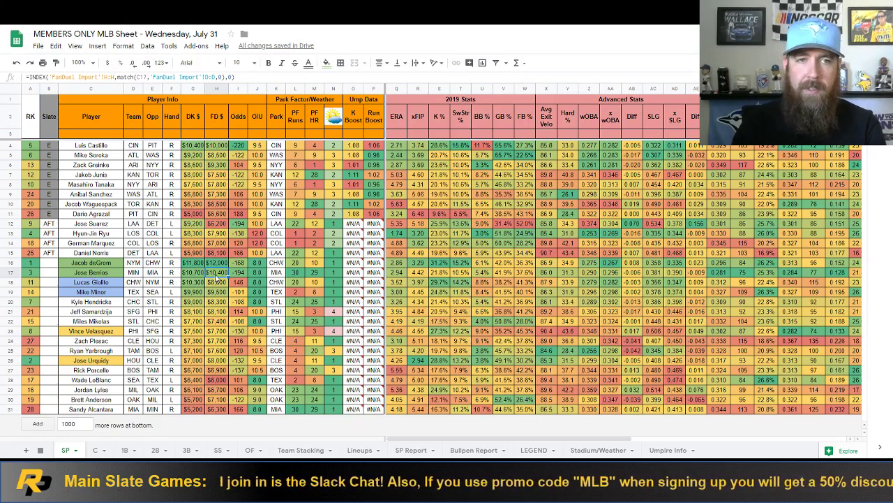
{"action": "left_click", "coordinate": [298, 275]}
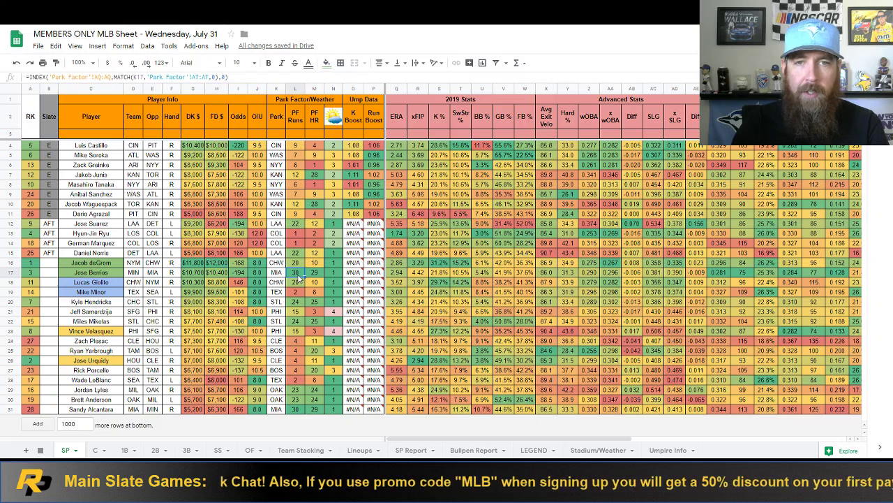
{"action": "left_click", "coordinate": [5, 271]}
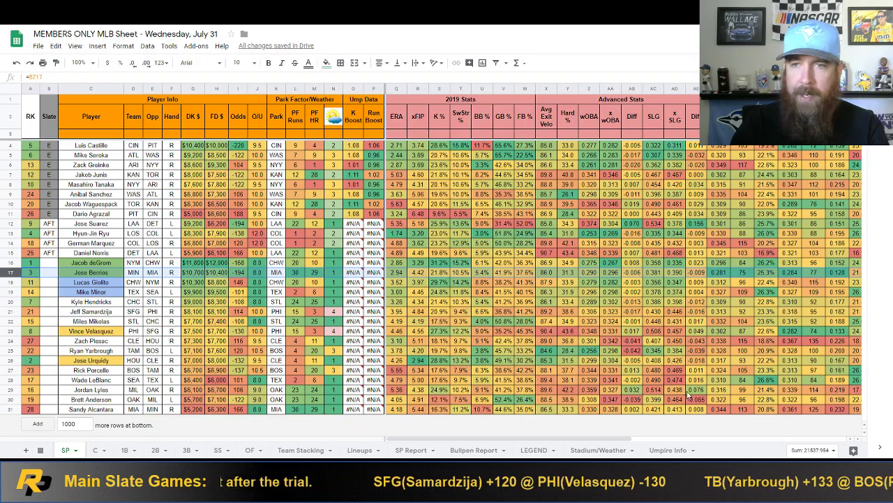
{"action": "left_click_drag", "start_coordinate": [583, 443], "coordinate": [751, 441]}
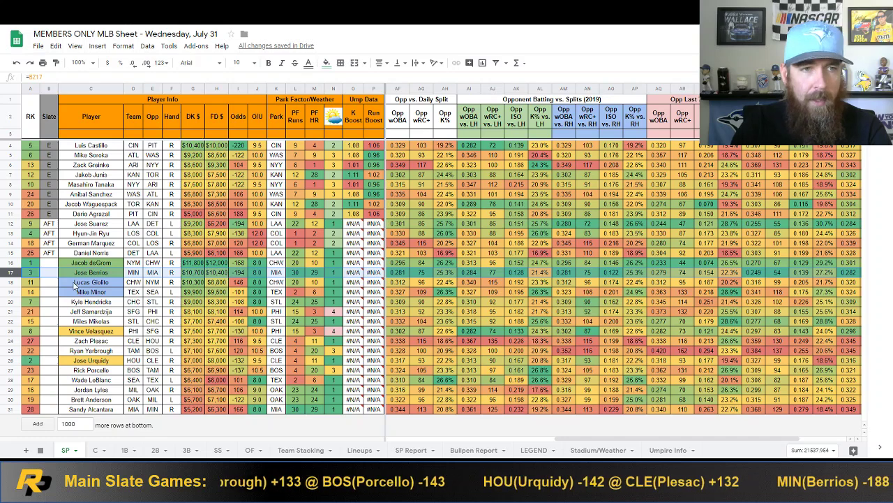
{"action": "left_click", "coordinate": [114, 273]}
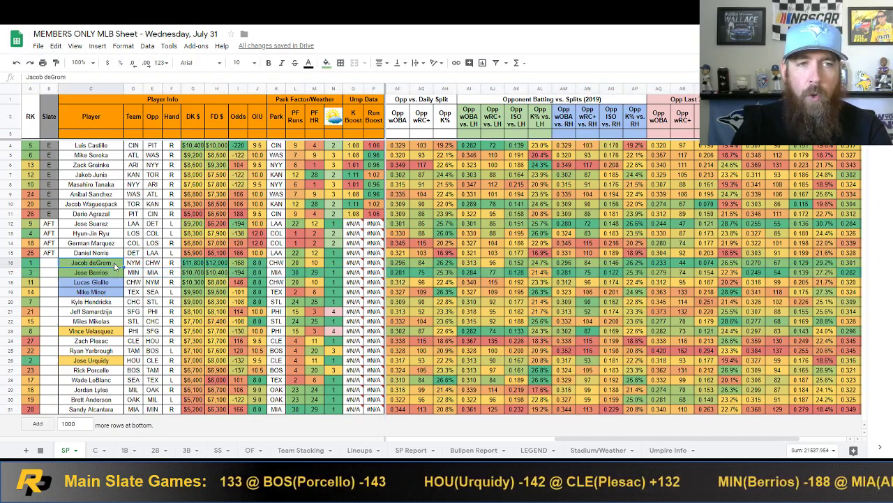
Examine Lucas Giolito's row, covering his 2019 and advanced stats, opponent splits and the opponent's recent form
{"action": "left_click", "coordinate": [10, 281]}
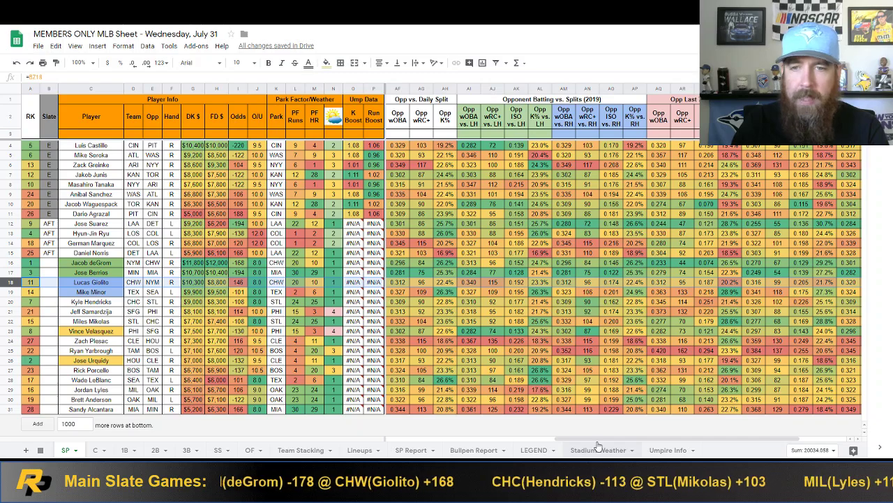
{"action": "left_click_drag", "start_coordinate": [598, 438], "coordinate": [432, 439]}
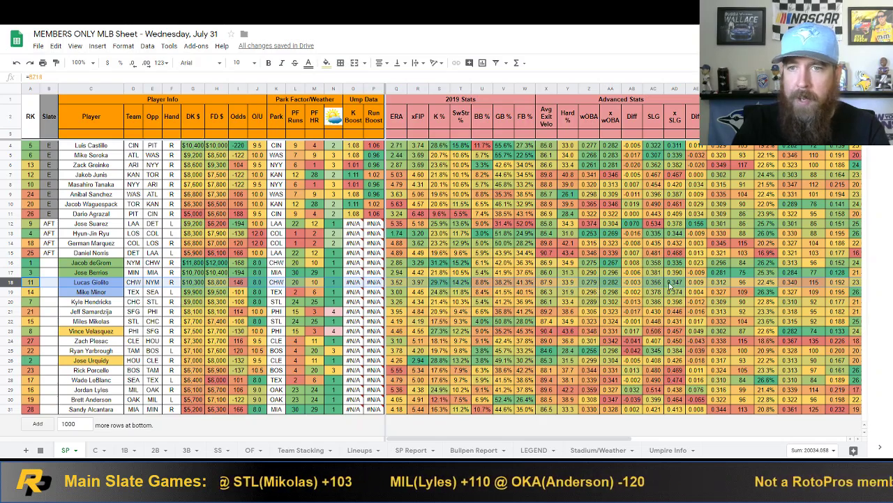
{"action": "left_click_drag", "start_coordinate": [551, 440], "coordinate": [722, 444]}
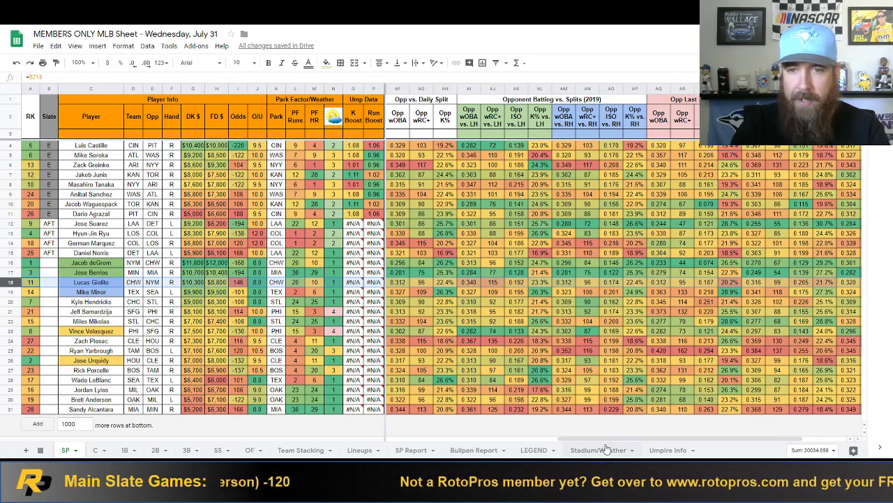
{"action": "left_click_drag", "start_coordinate": [602, 441], "coordinate": [628, 441]}
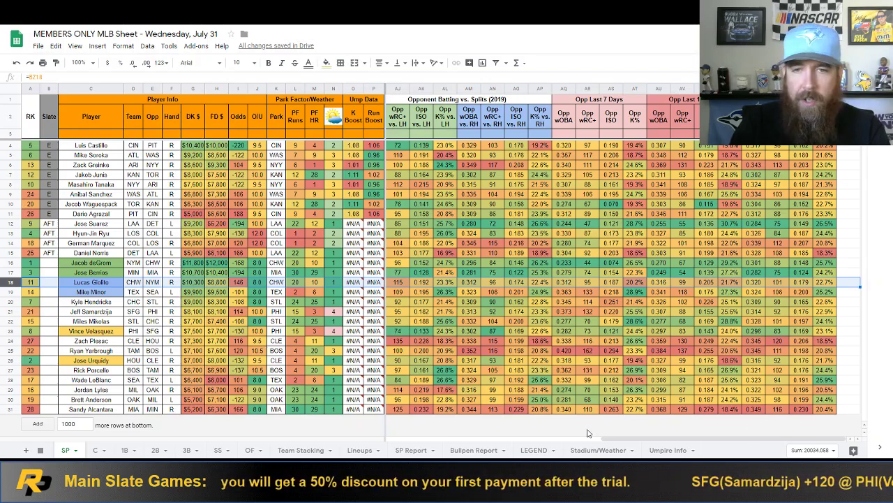
{"action": "left_click_drag", "start_coordinate": [607, 439], "coordinate": [406, 429]}
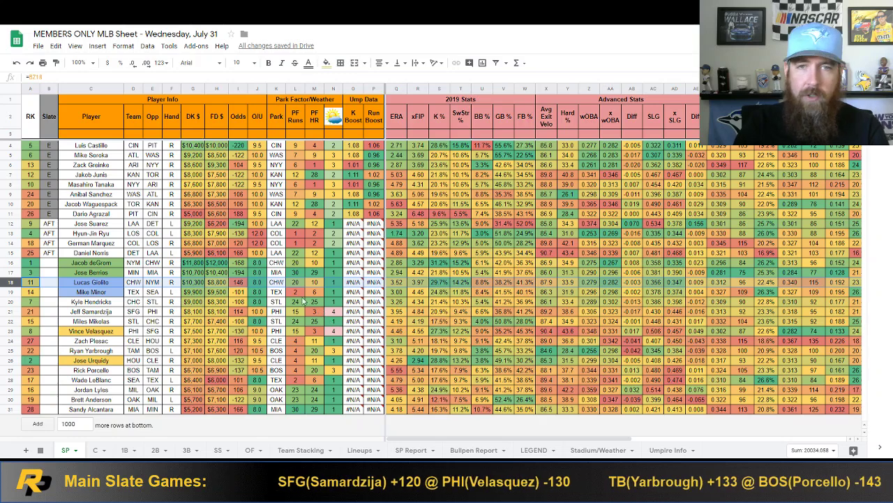
Examine Mike Minor's row, checking the opponent's strikeout rate for the daily split and over recent days
{"action": "left_click", "coordinate": [4, 292]}
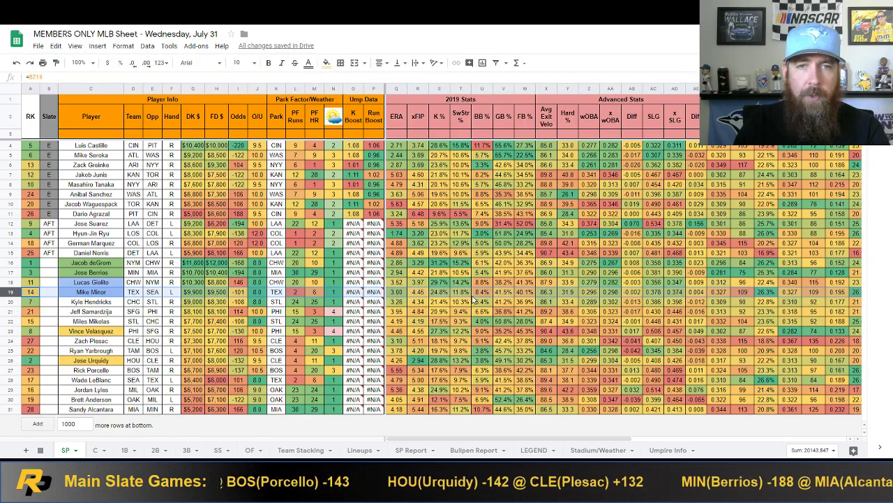
{"action": "left_click", "coordinate": [763, 296]}
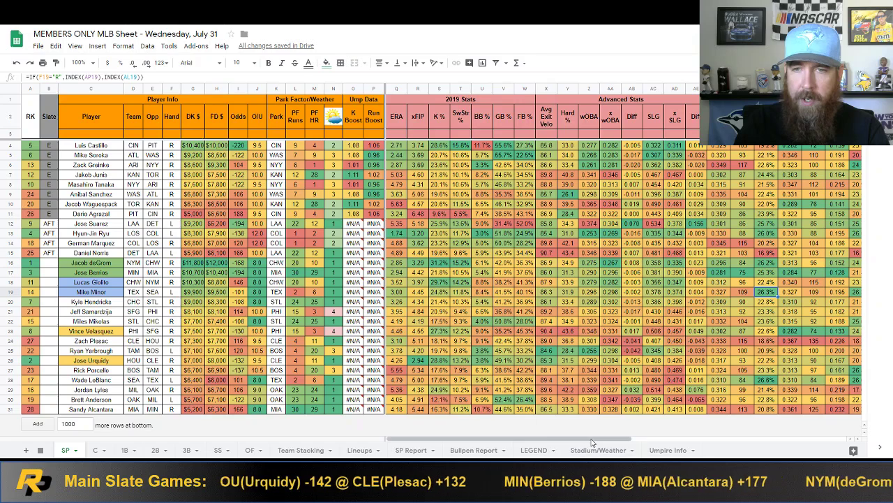
{"action": "left_click_drag", "start_coordinate": [604, 441], "coordinate": [754, 442]}
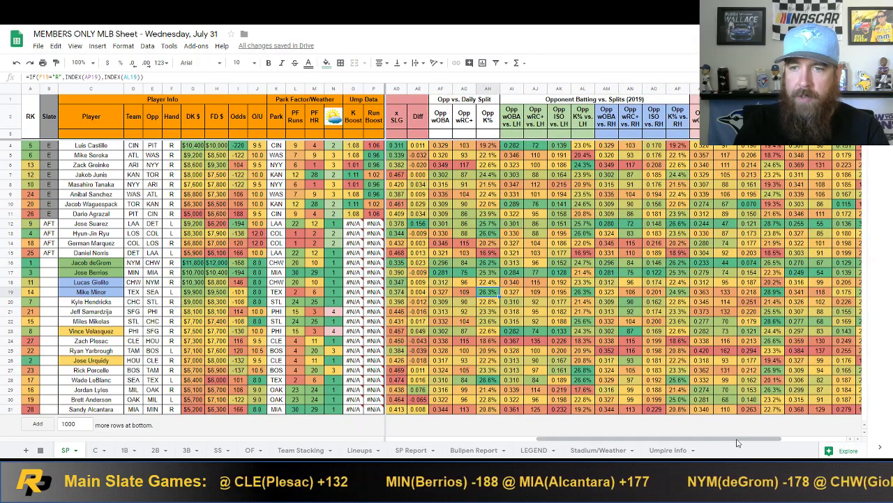
{"action": "left_click_drag", "start_coordinate": [738, 441], "coordinate": [788, 442]}
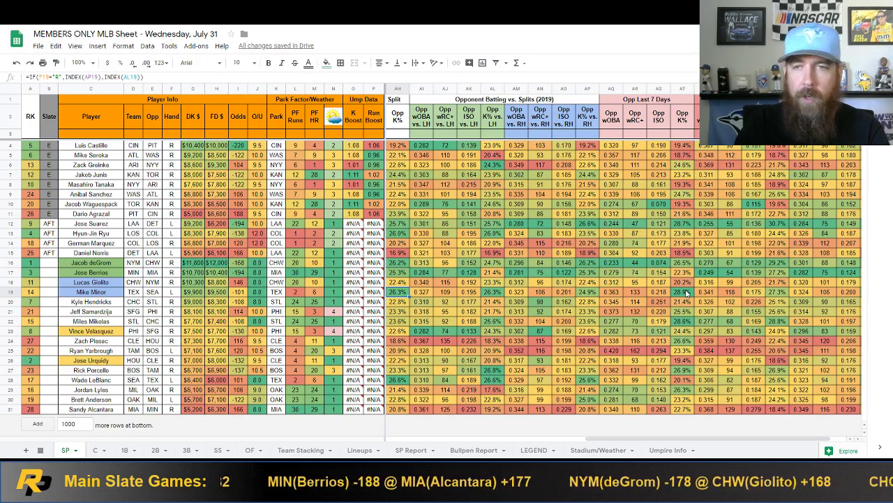
{"action": "left_click", "coordinate": [776, 295]}
{"action": "left_click_drag", "start_coordinate": [744, 441], "coordinate": [544, 441]}
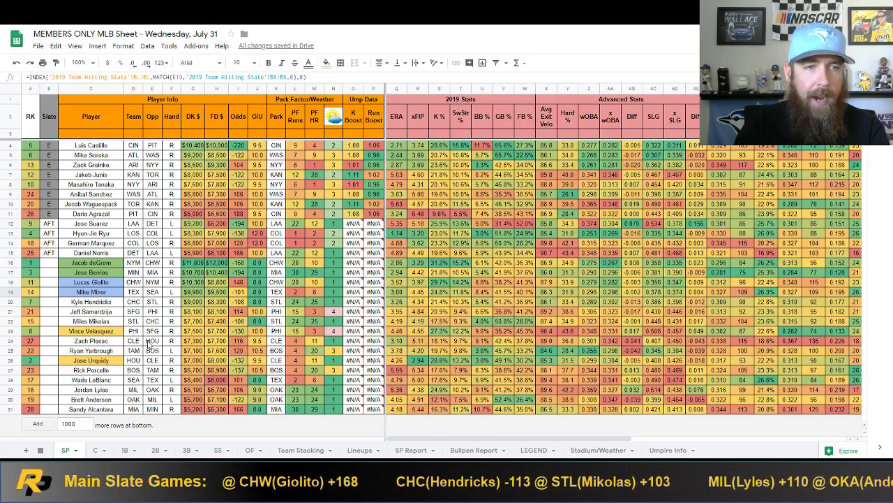
Examine Vince Velasquez's row, including his 2019 stats and the opponent's batting splits
{"action": "left_click", "coordinate": [110, 262]}
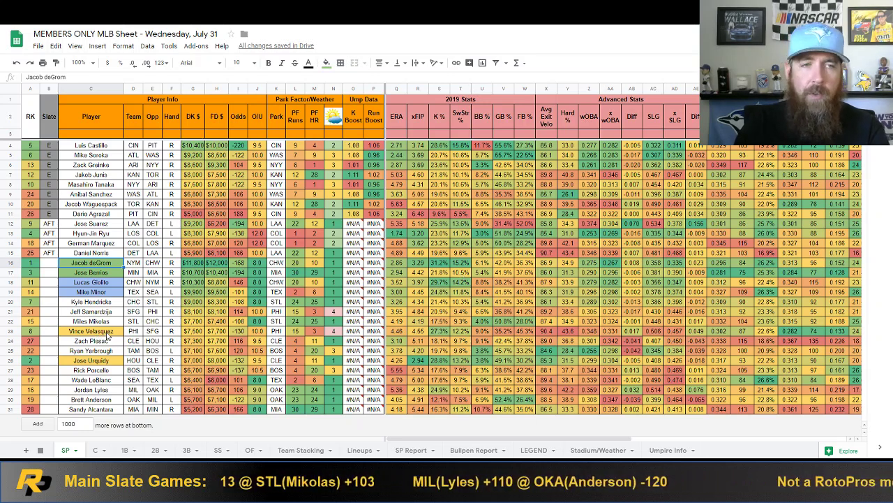
{"action": "left_click", "coordinate": [12, 330]}
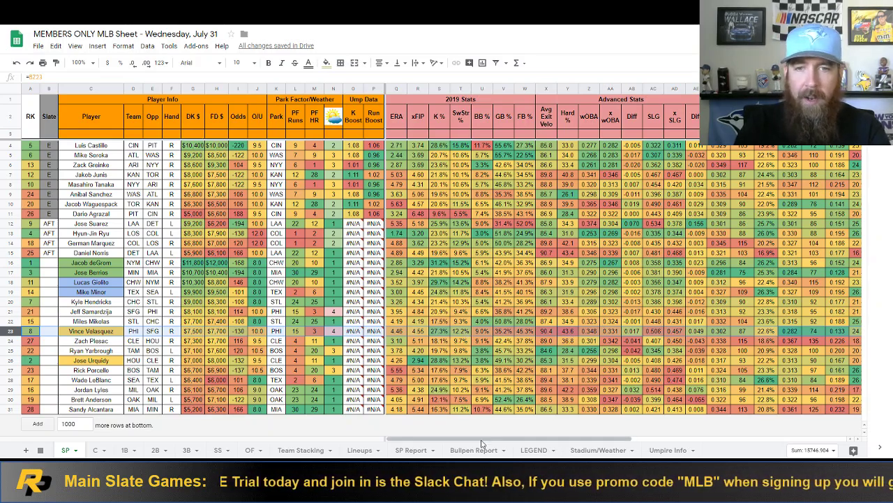
{"action": "left_click_drag", "start_coordinate": [481, 438], "coordinate": [648, 427]}
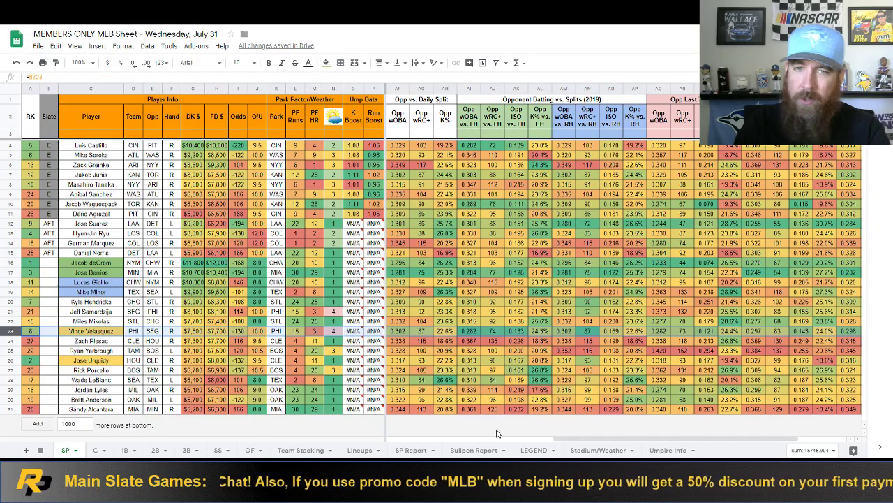
Check the stadium weather ratings and examine Vince Velasquez's opponent recent form, 2019 stats and game weather rating
{"action": "left_click", "coordinate": [625, 447]}
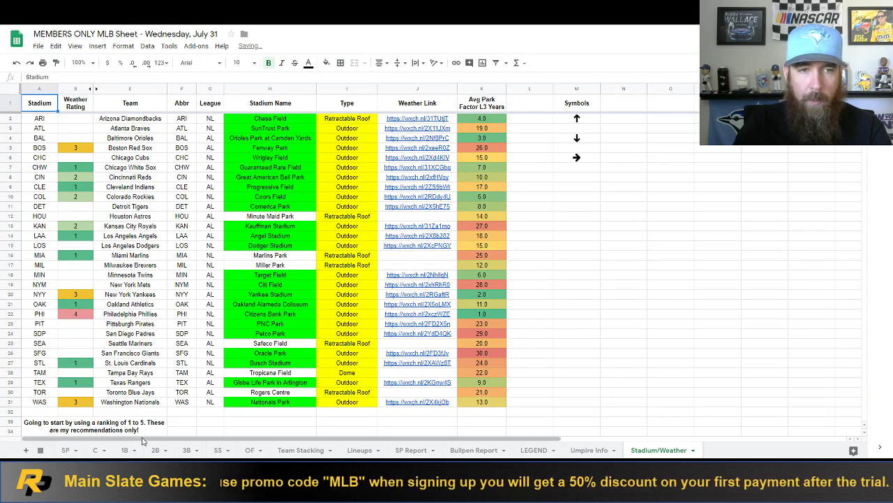
{"action": "left_click", "coordinate": [61, 451]}
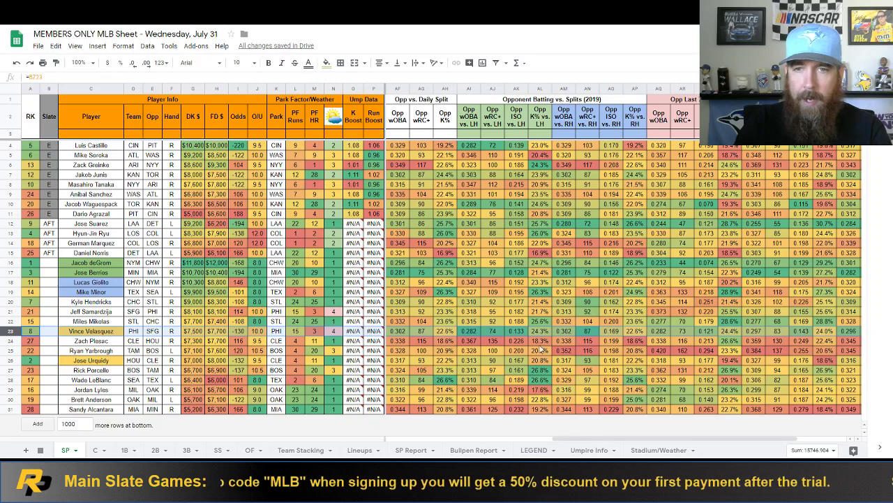
{"action": "left_click_drag", "start_coordinate": [588, 441], "coordinate": [669, 441]}
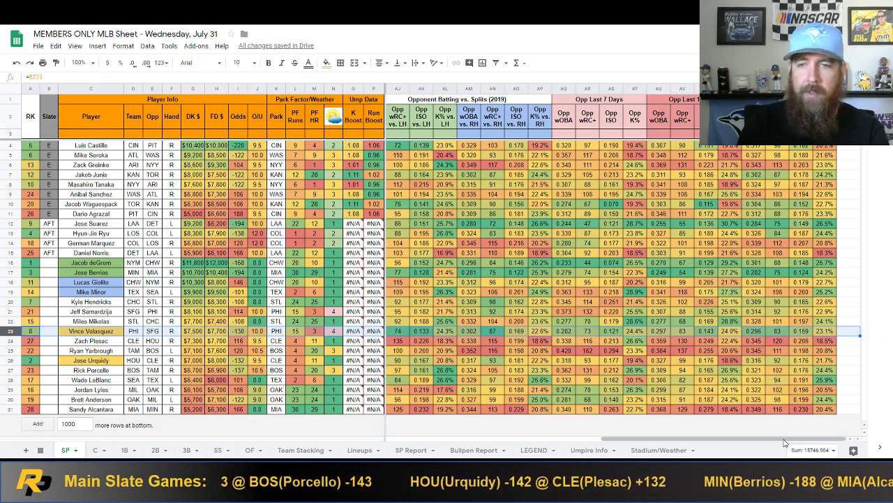
{"action": "left_click_drag", "start_coordinate": [782, 441], "coordinate": [536, 452]}
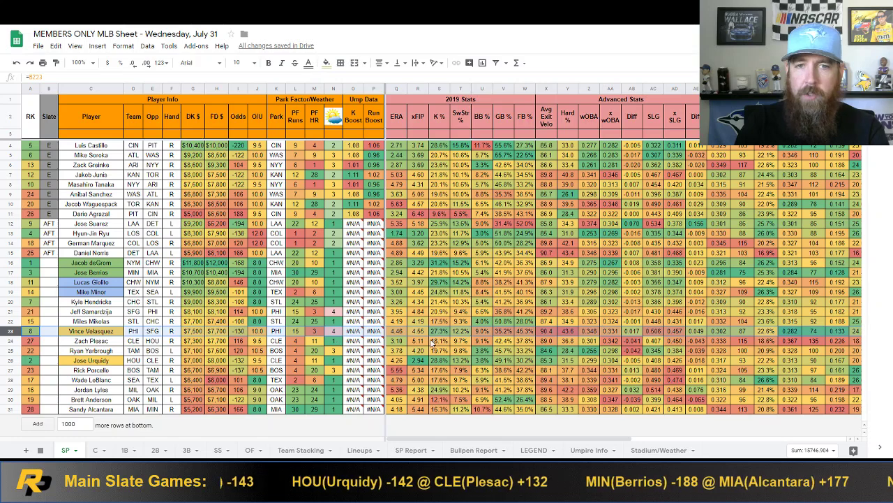
{"action": "left_click", "coordinate": [334, 331]}
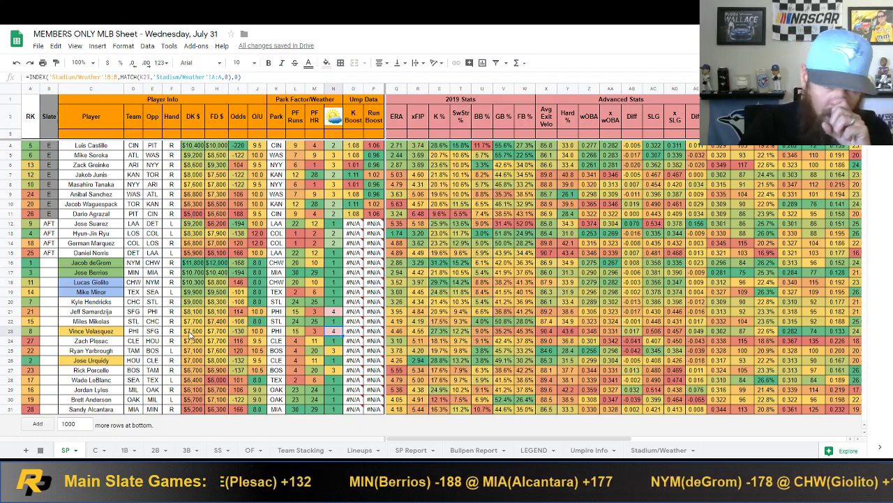
Examine Jose Urquidy's row, including his odds, 2019 stats and the opponent's strikeout rate for the daily split
{"action": "left_click", "coordinate": [14, 360]}
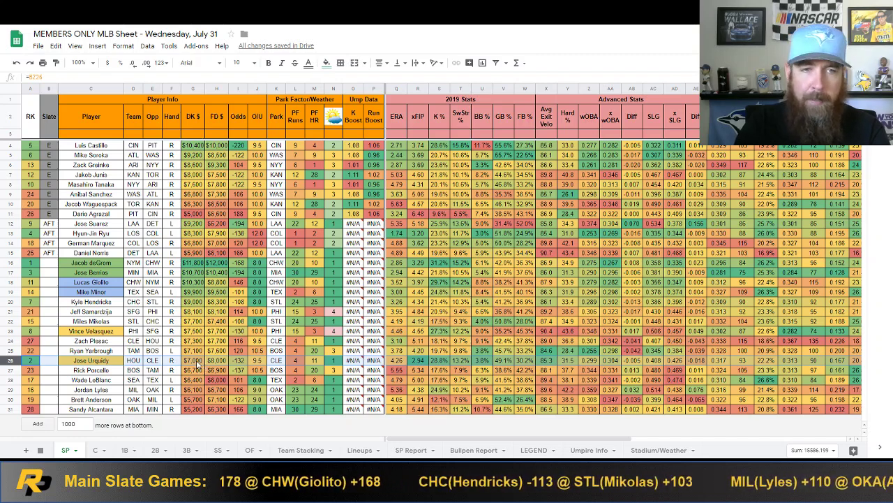
{"action": "left_click", "coordinate": [239, 360]}
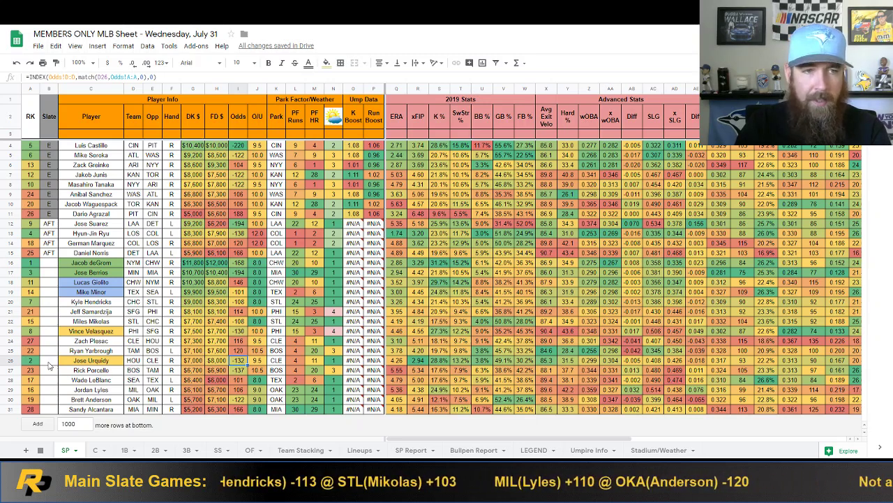
{"action": "left_click", "coordinate": [11, 361]}
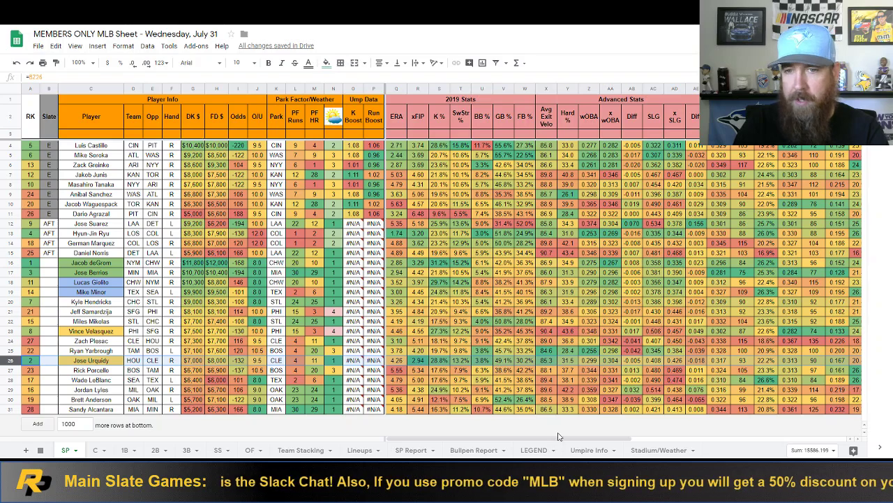
{"action": "left_click_drag", "start_coordinate": [560, 440], "coordinate": [736, 440]}
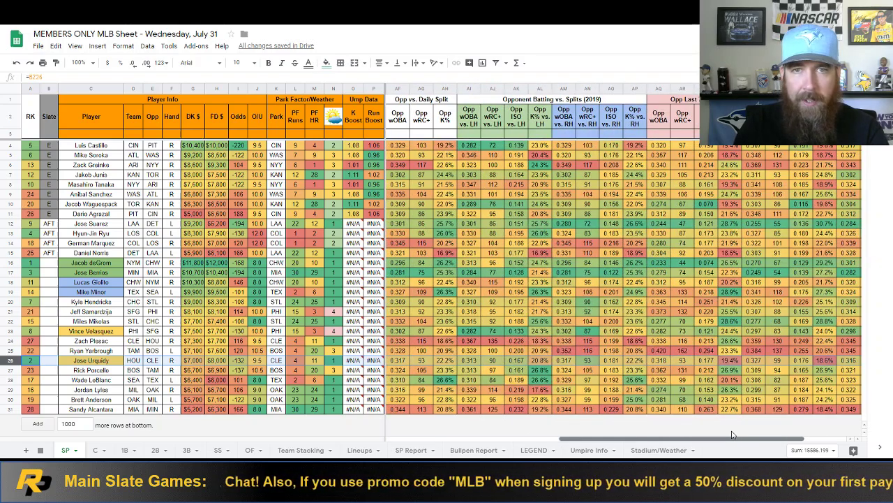
{"action": "left_click", "coordinate": [446, 361]}
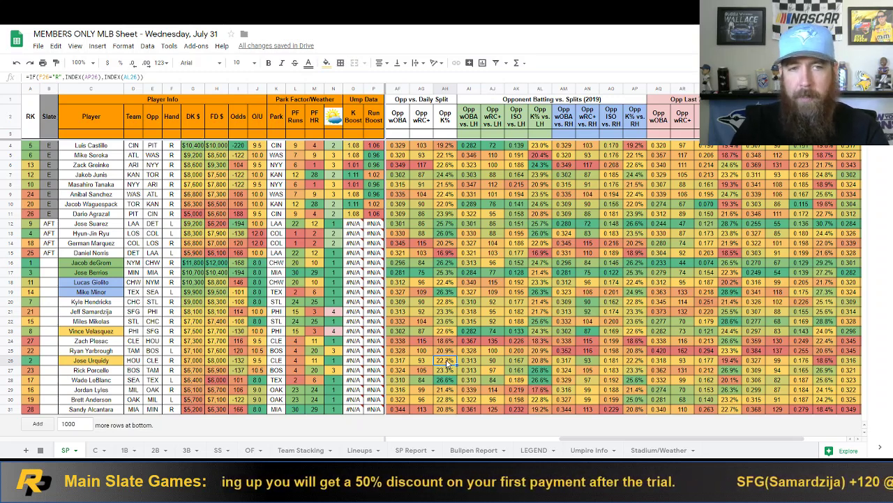
{"action": "left_click", "coordinate": [14, 360]}
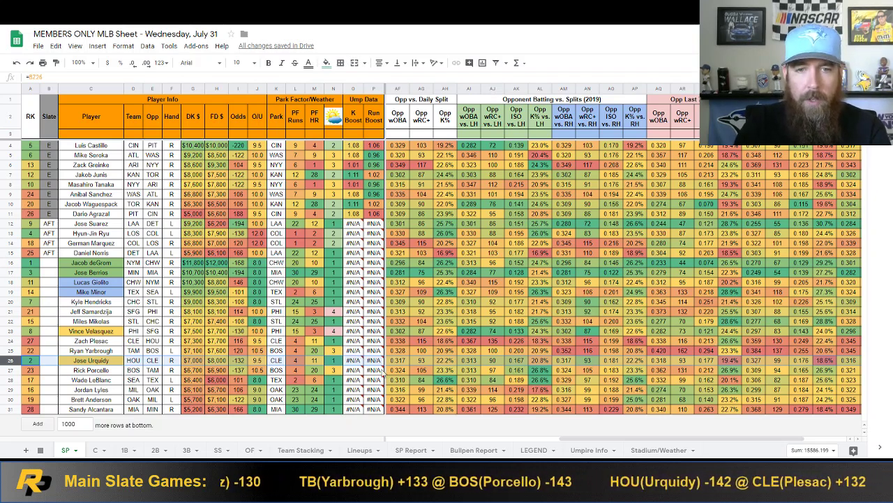
Examine Minnesota's team stacking row, covering recent hitting, splits and opposing pitcher stats, and compare other teams' recent wRC+
{"action": "left_click", "coordinate": [301, 449]}
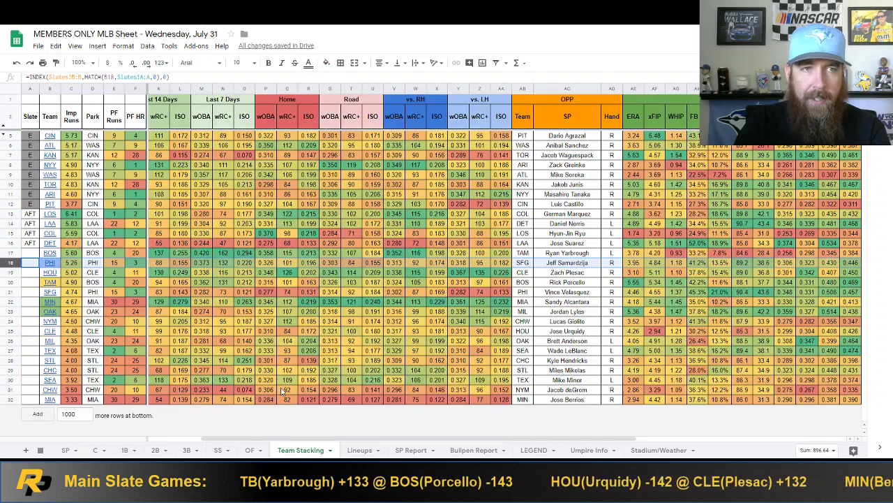
{"action": "left_click", "coordinate": [227, 360]}
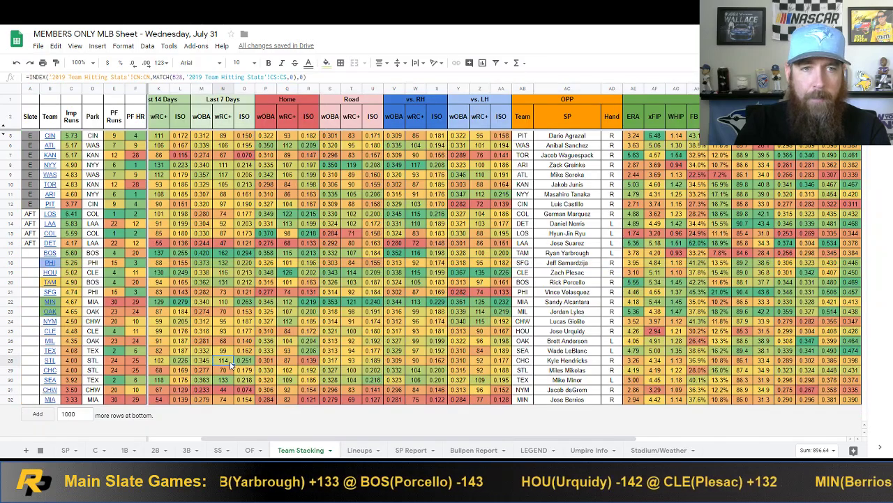
{"action": "left_click", "coordinate": [9, 302]}
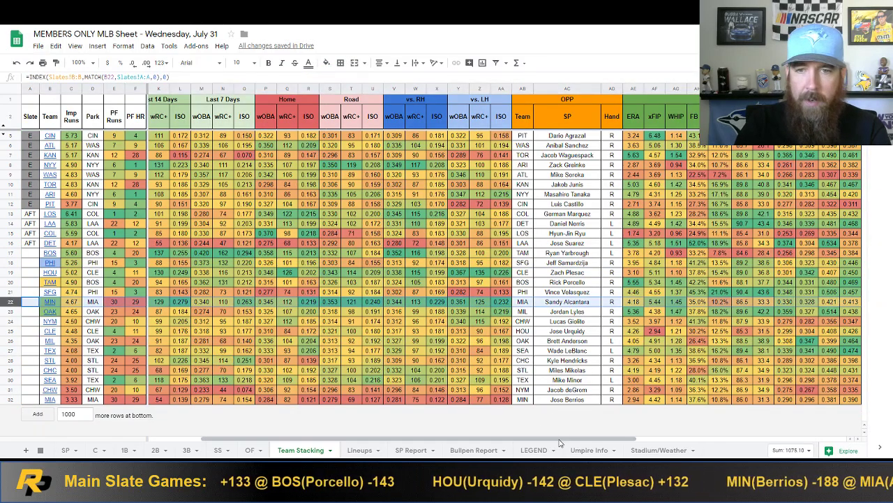
{"action": "left_click_drag", "start_coordinate": [444, 438], "coordinate": [391, 439]}
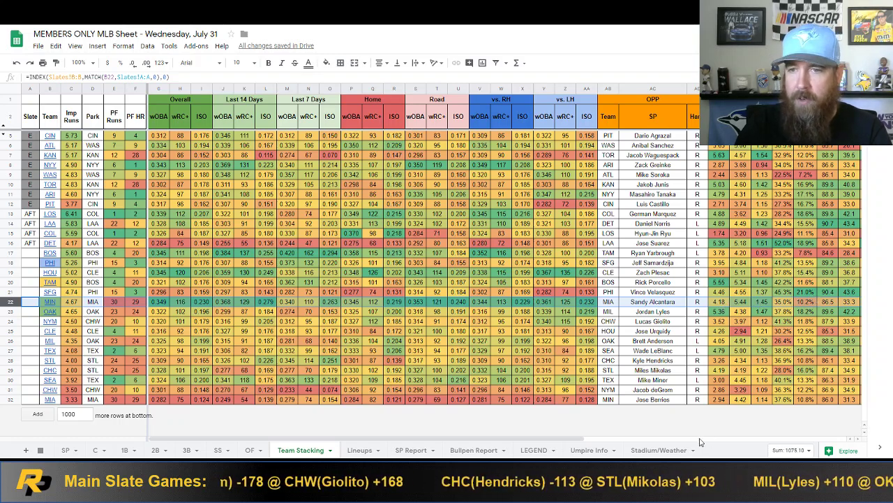
{"action": "left_click_drag", "start_coordinate": [582, 441], "coordinate": [689, 442]}
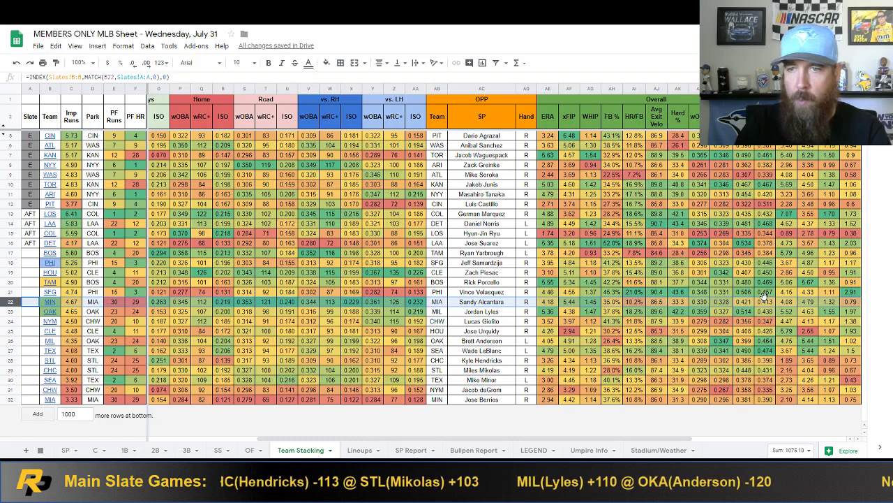
{"action": "left_click_drag", "start_coordinate": [689, 439], "coordinate": [503, 444]}
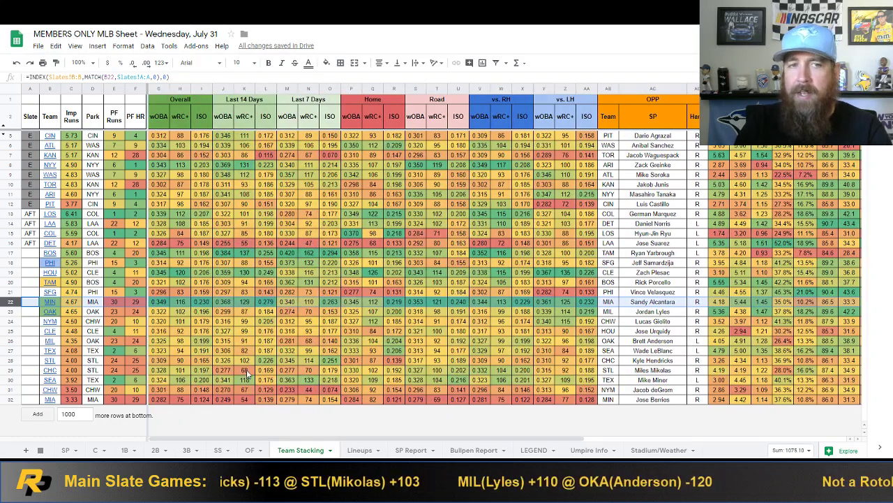
{"action": "left_click", "coordinate": [244, 332]}
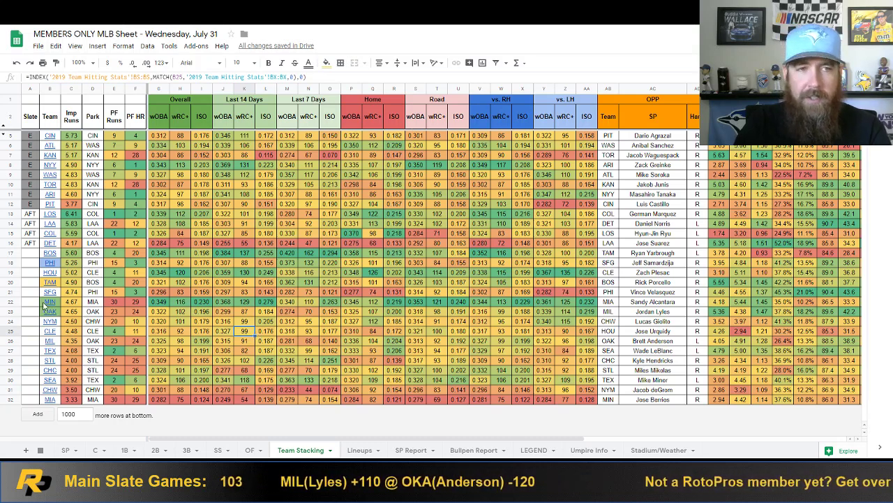
Compare the Oakland, Minnesota, Tampa Bay and Philadelphia stacks by their hitting stats and opposing pitchers
{"action": "left_click", "coordinate": [18, 312]}
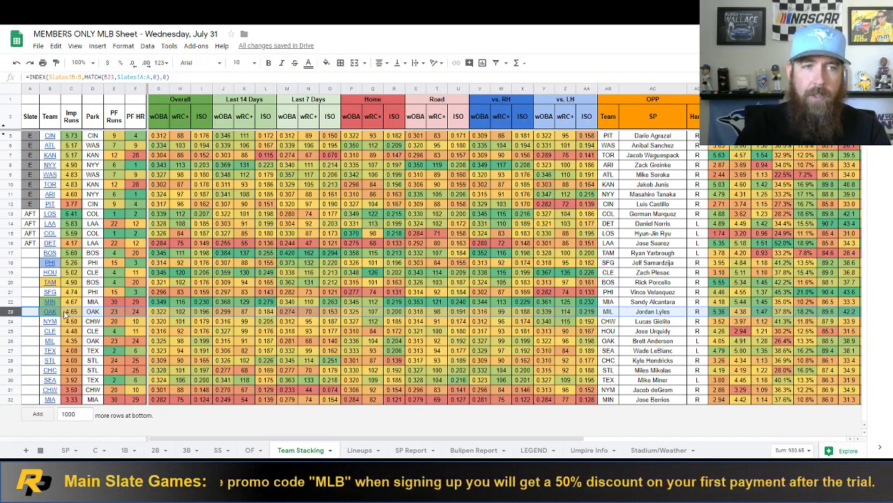
{"action": "left_click", "coordinate": [31, 303]}
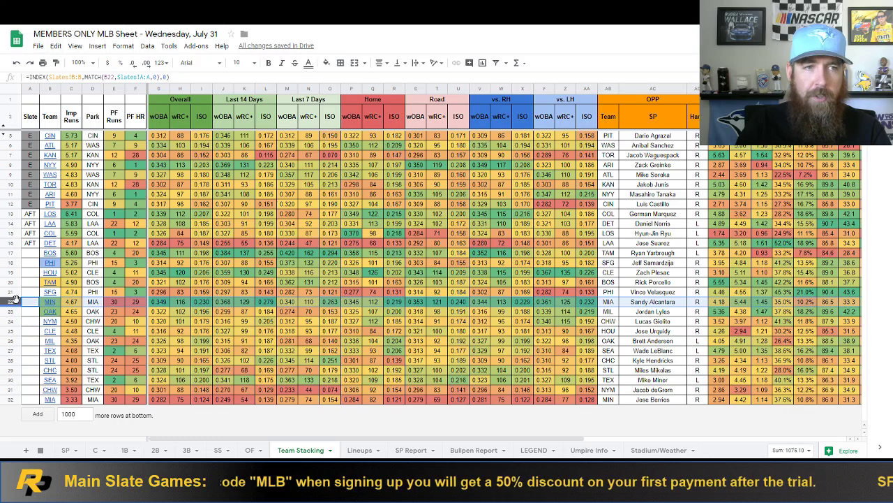
{"action": "left_click", "coordinate": [9, 282]}
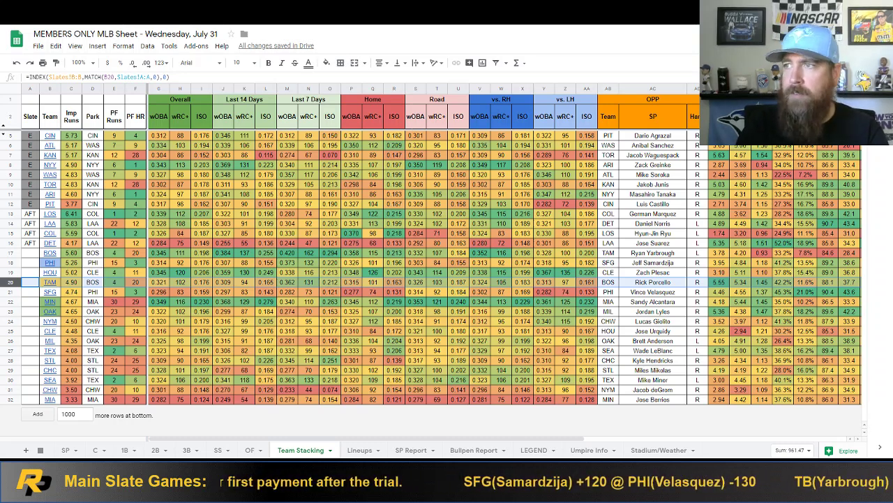
{"action": "left_click", "coordinate": [784, 286]}
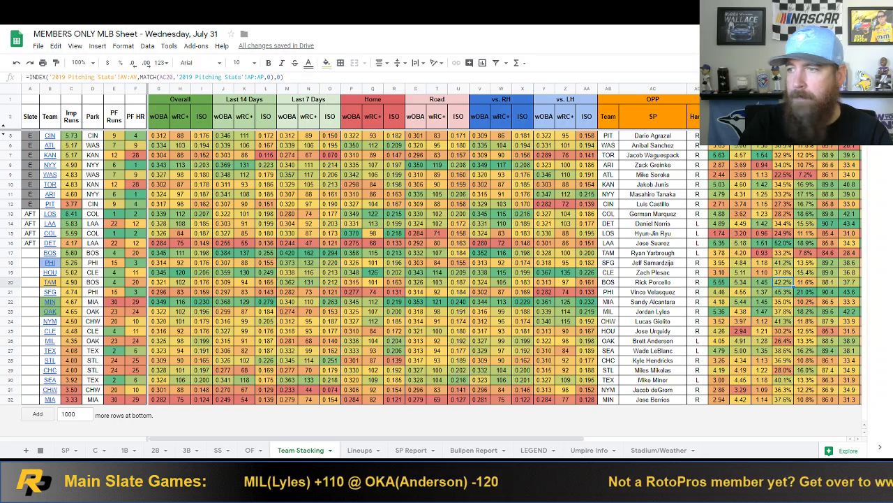
{"action": "left_click", "coordinate": [10, 262]}
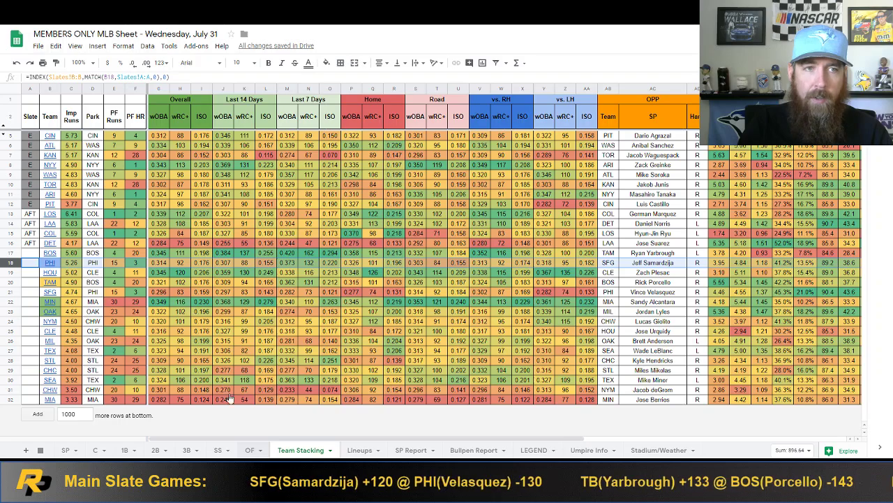
Review the Minnesota outfielders Max Kepler, Nelson Cruz and Eddie Rosario in the outfield rankings
{"action": "left_click", "coordinate": [257, 450]}
{"action": "scroll", "coordinate": [122, 341], "scroll_direction": "down", "scroll_amount": 15}
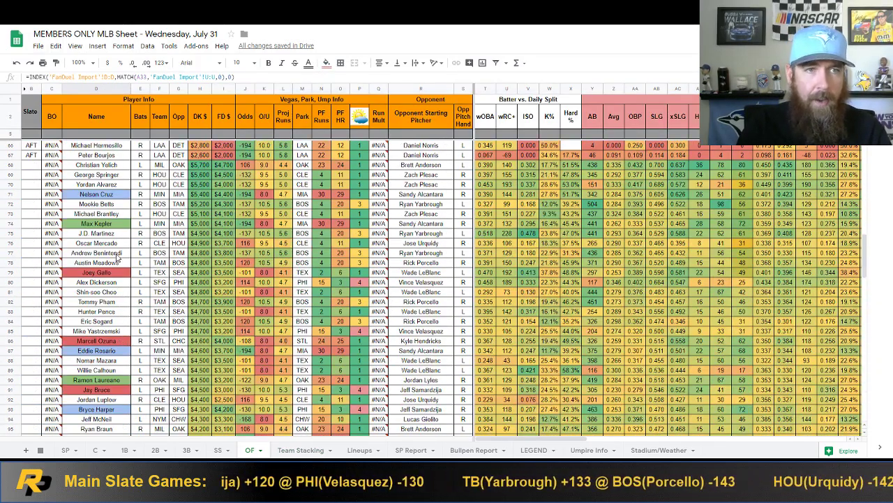
{"action": "left_click", "coordinate": [123, 226]}
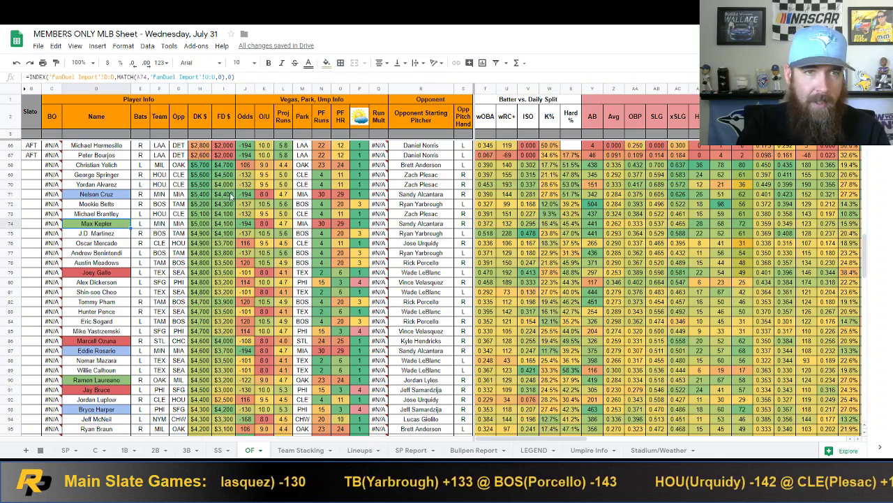
{"action": "left_click", "coordinate": [117, 197]}
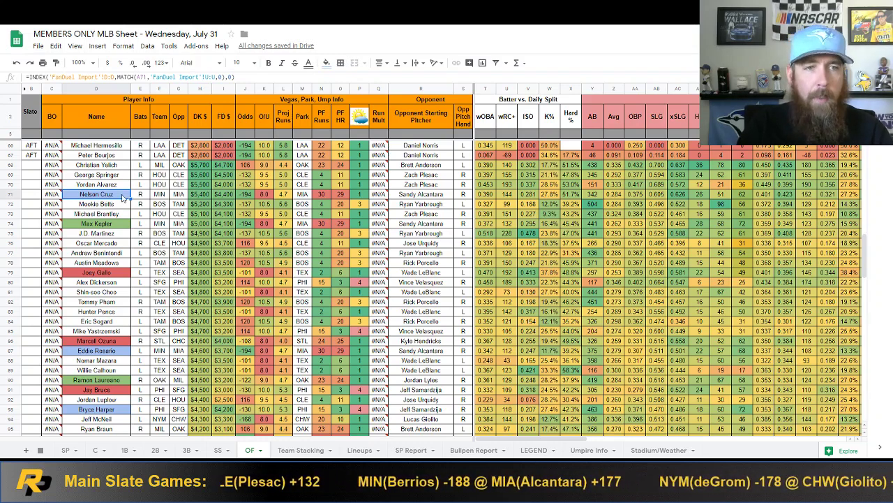
{"action": "left_click", "coordinate": [119, 354]}
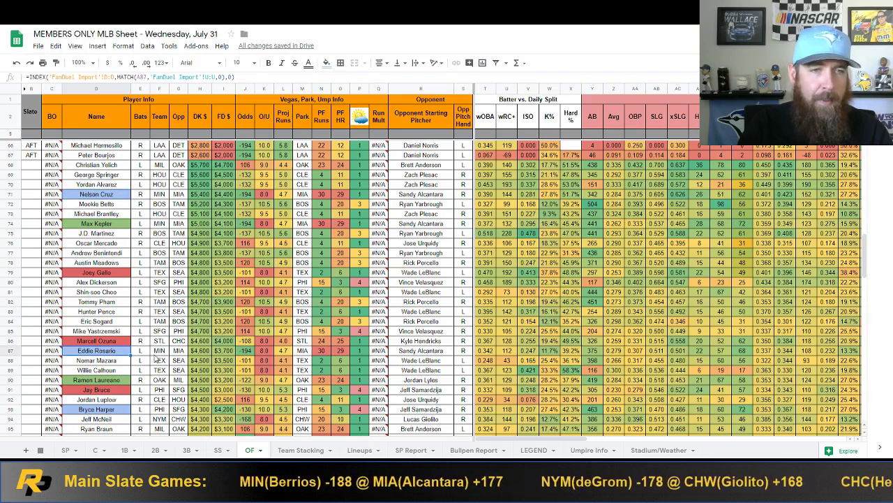
Replace the green highlight on Ramon Laureano's name in the outfield list with a white fill
{"action": "scroll", "coordinate": [104, 375], "scroll_direction": "down", "scroll_amount": 2}
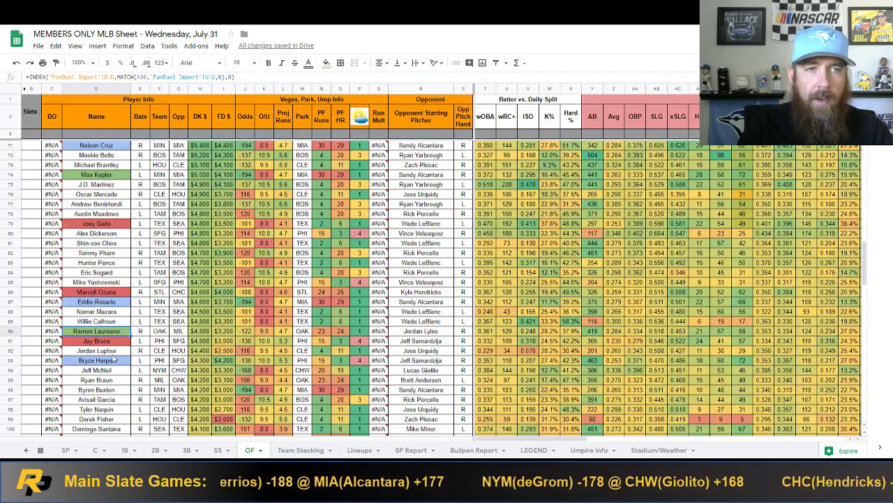
{"action": "left_click", "coordinate": [326, 62]}
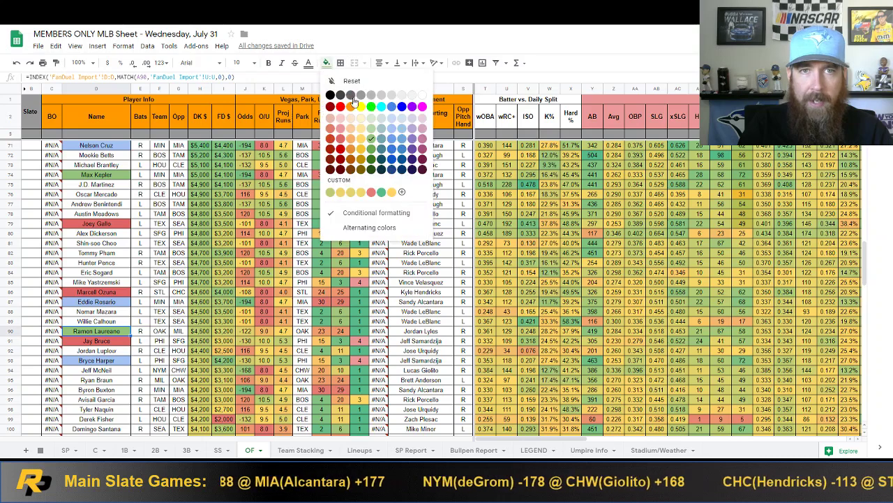
{"action": "left_click", "coordinate": [425, 95]}
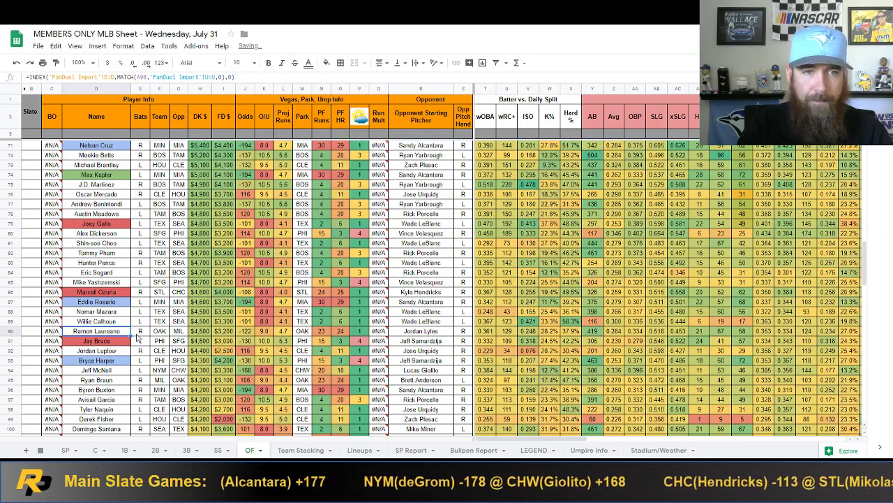
Highlight Bryce Harper's name in green in the outfield list and review his DraftKings salary and stats row
{"action": "scroll", "coordinate": [138, 332], "scroll_direction": "down", "scroll_amount": 1}
{"action": "scroll", "coordinate": [138, 332], "scroll_direction": "down", "scroll_amount": 4}
{"action": "left_click", "coordinate": [120, 244]}
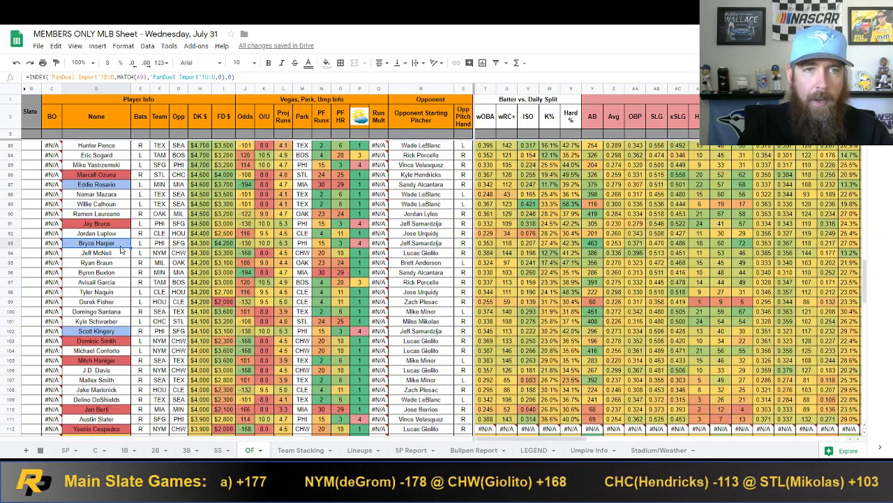
{"action": "left_click", "coordinate": [326, 62]}
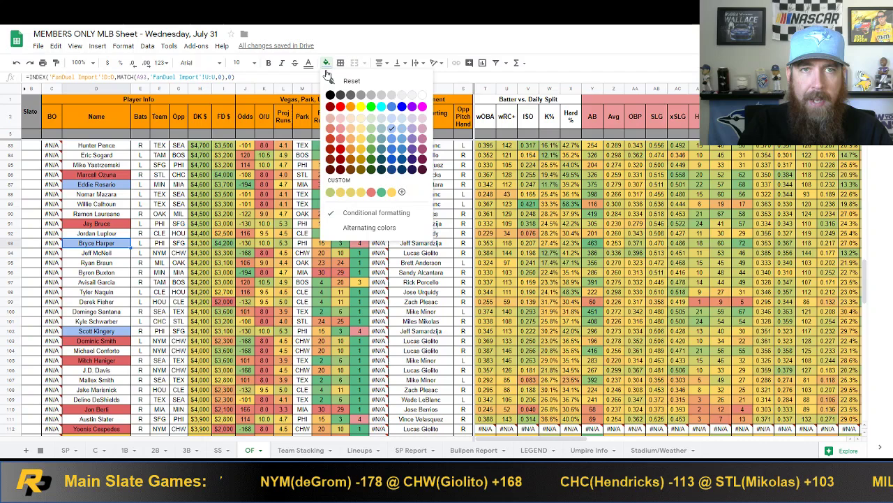
{"action": "left_click", "coordinate": [364, 134]}
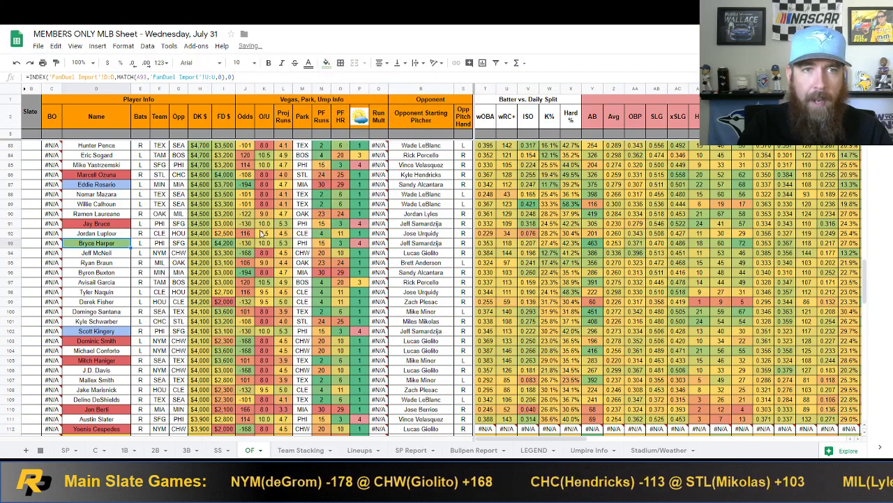
{"action": "left_click", "coordinate": [207, 244]}
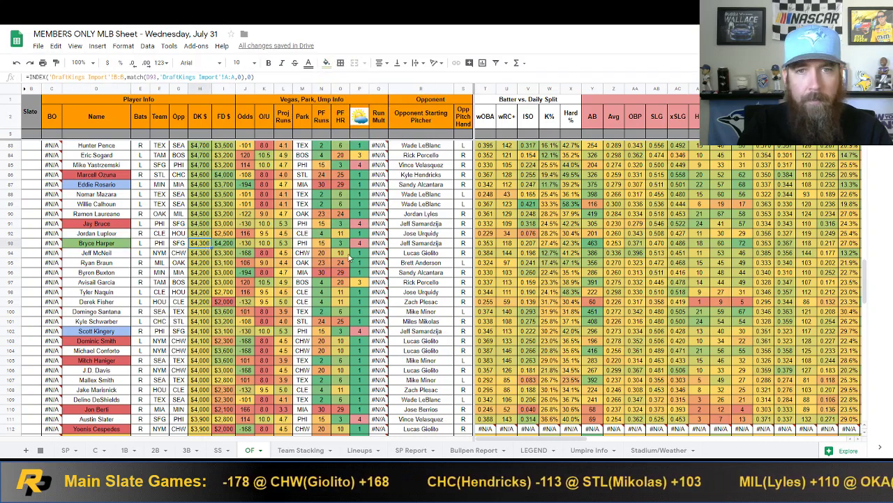
{"action": "left_click", "coordinate": [9, 242]}
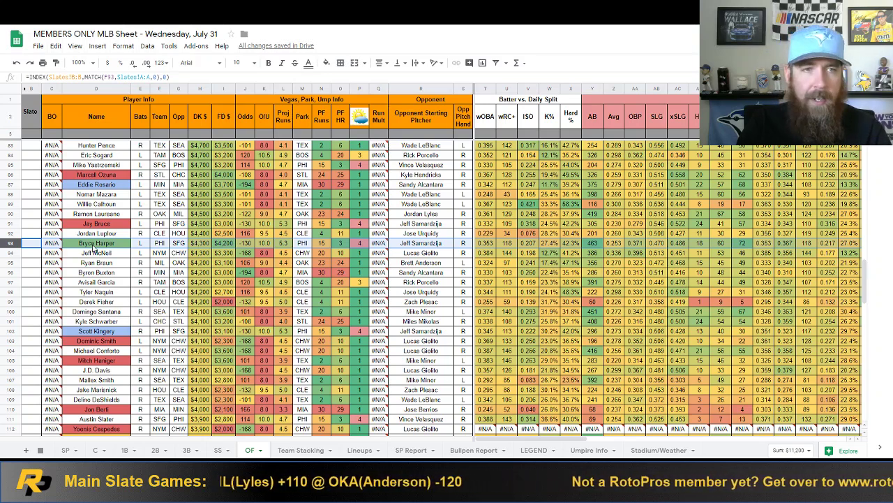
Highlight Bryce Harper's name in blue in the outfield list
{"action": "left_click_drag", "start_coordinate": [51, 243], "coordinate": [462, 243]}
{"action": "left_click", "coordinate": [326, 62]}
{"action": "left_click", "coordinate": [399, 131]}
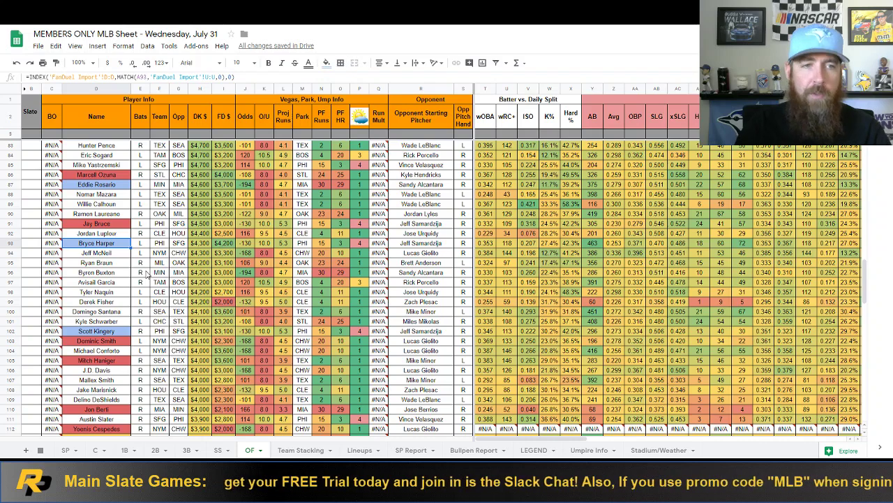
Review Lorenzo Cain's row in the outfield list, checking his opposing starting pitcher and DraftKings salary
{"action": "scroll", "coordinate": [117, 338], "scroll_direction": "down", "scroll_amount": 5}
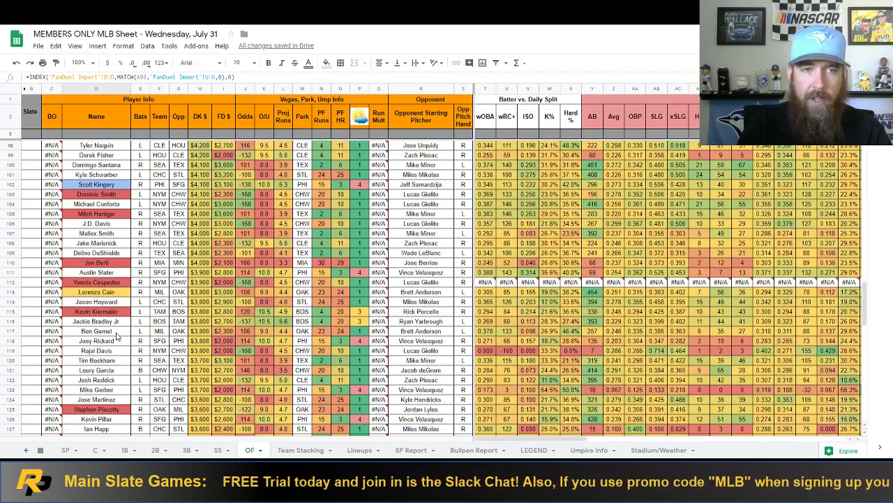
{"action": "left_click", "coordinate": [119, 293]}
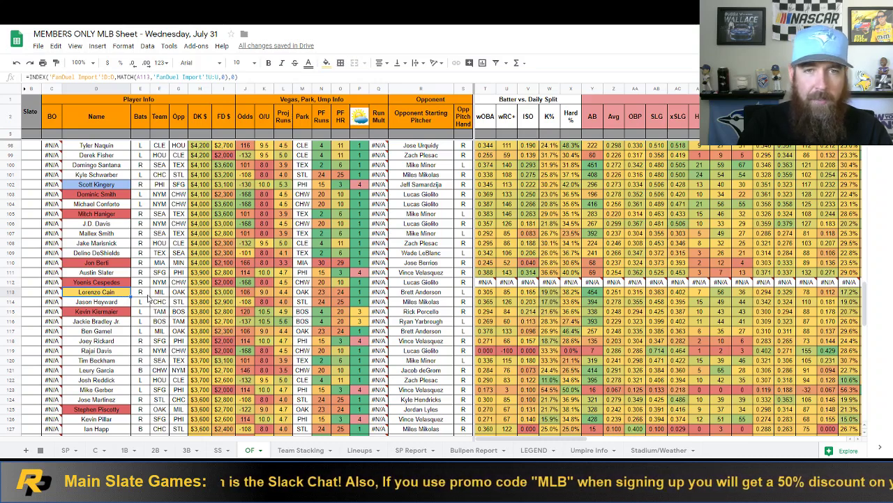
{"action": "left_click", "coordinate": [435, 293]}
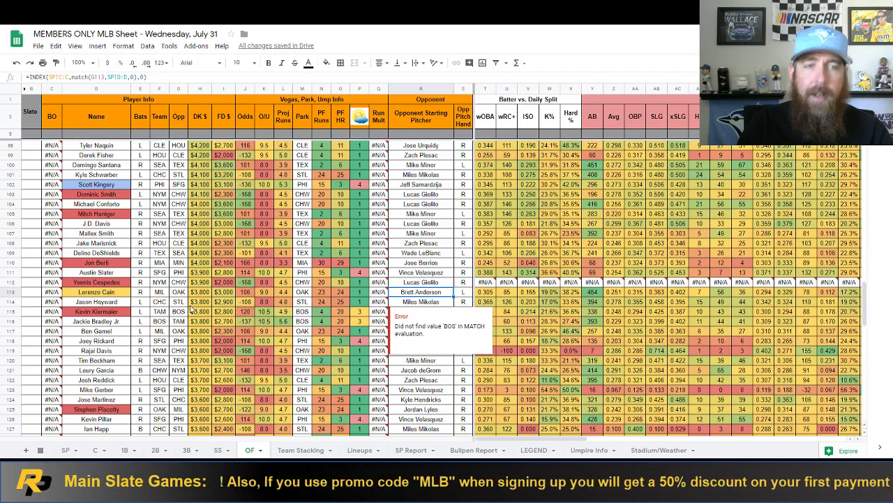
{"action": "left_click", "coordinate": [202, 293]}
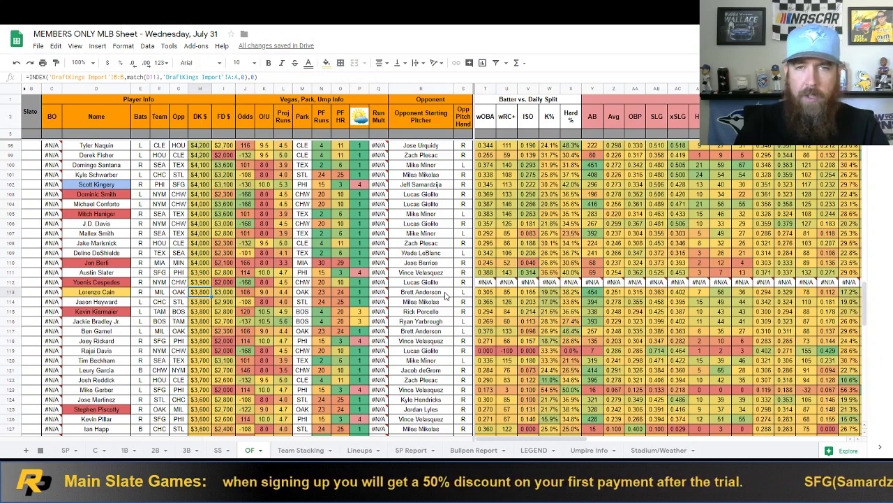
Check Adam Haseley's row and FanDuel salary further down the outfield list
{"action": "scroll", "coordinate": [446, 296], "scroll_direction": "down", "scroll_amount": 5}
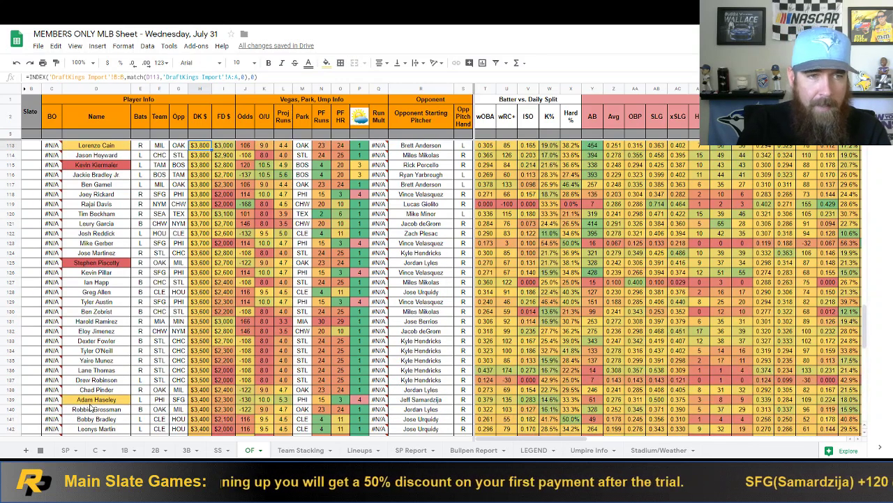
{"action": "left_click", "coordinate": [94, 399]}
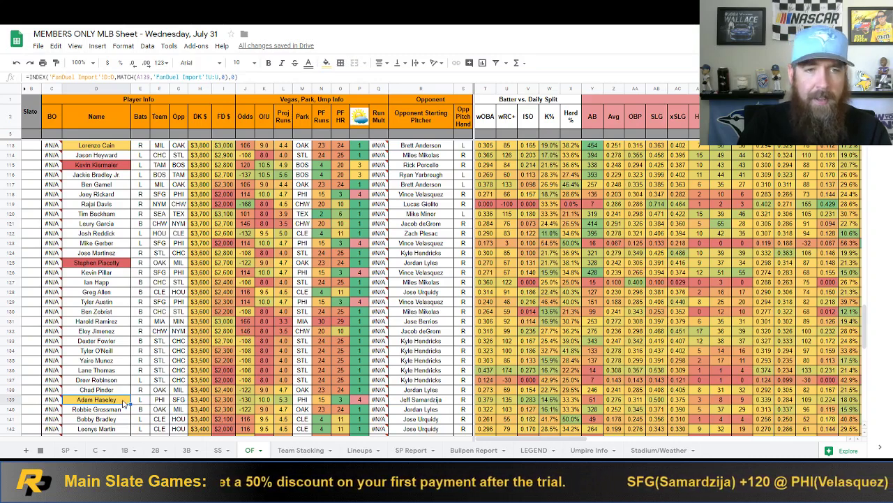
{"action": "left_click", "coordinate": [222, 401]}
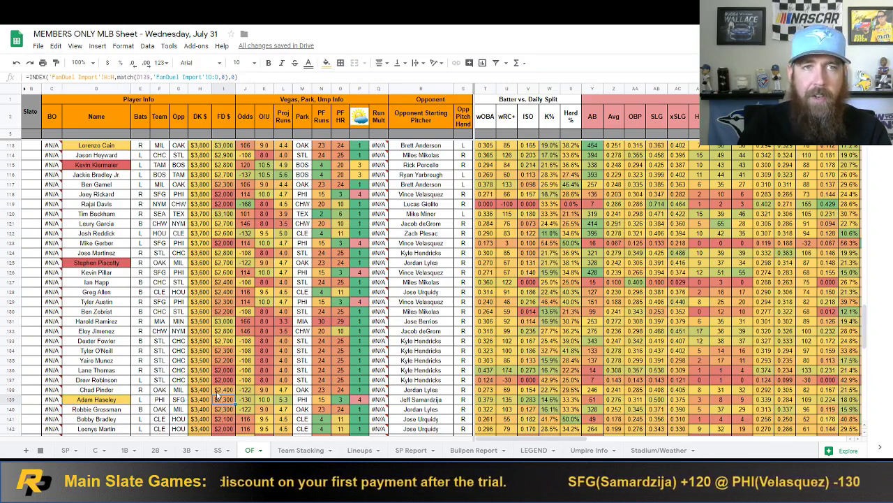
Switch to the shortstop rankings and examine the main-slate rows of Jorge Polanco and Marcus Semien
{"action": "left_click", "coordinate": [219, 450]}
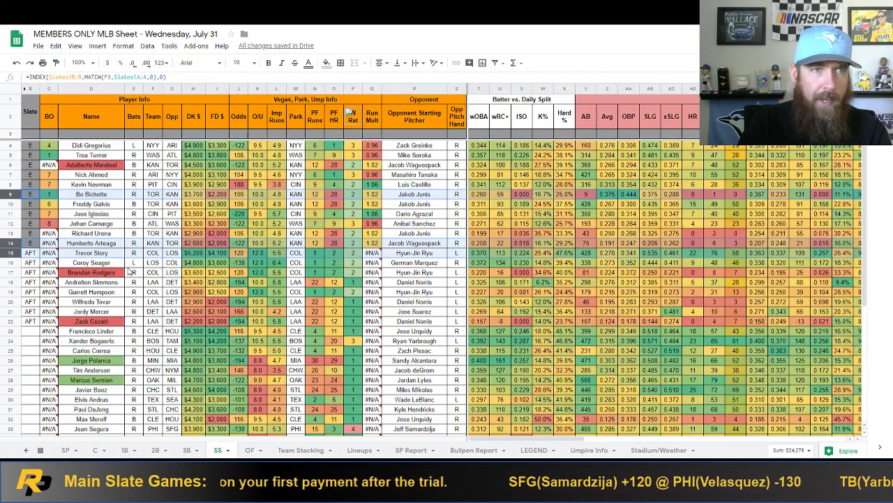
{"action": "scroll", "coordinate": [137, 271], "scroll_direction": "down", "scroll_amount": 6}
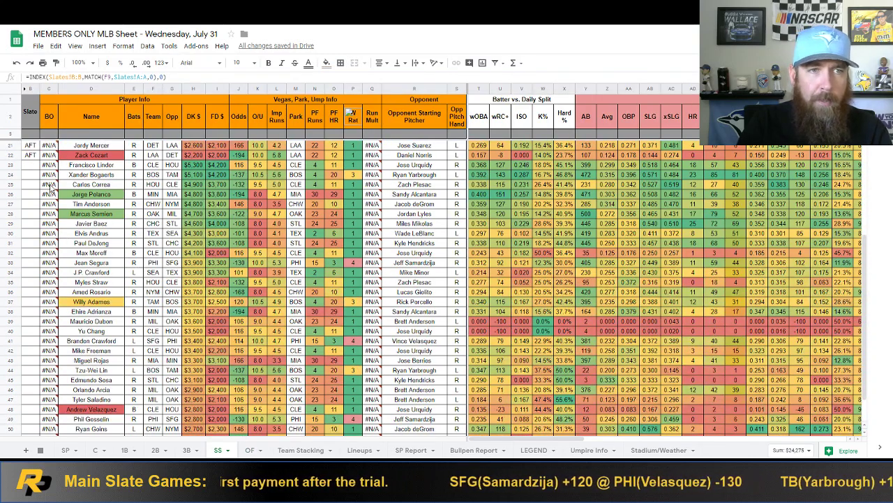
{"action": "left_click", "coordinate": [8, 196]}
{"action": "left_click", "coordinate": [10, 213]}
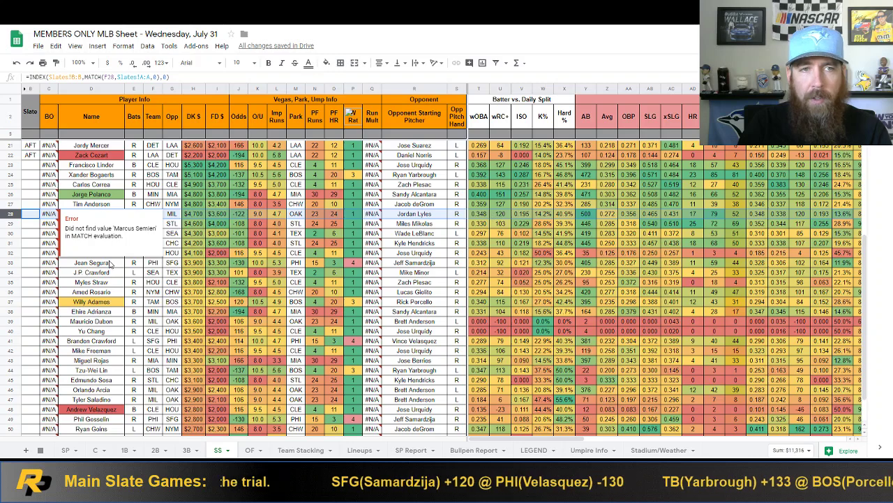
{"action": "left_click", "coordinate": [172, 272]}
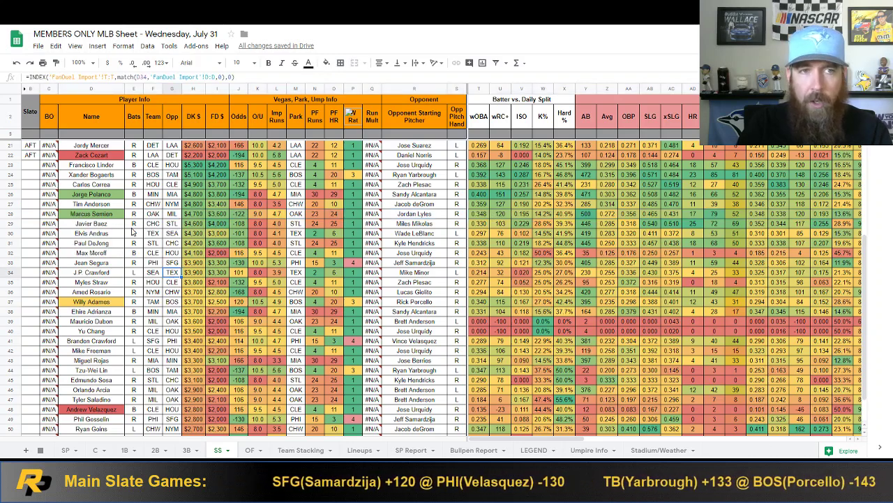
Compare Jorge Polanco's full stats row with Marcus Semien's season hitting numbers
{"action": "left_click", "coordinate": [11, 196]}
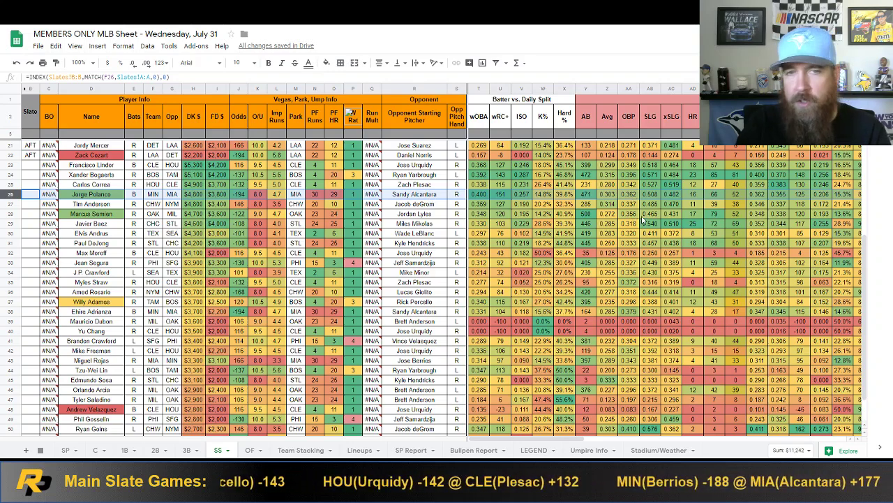
{"action": "left_click", "coordinate": [717, 213]}
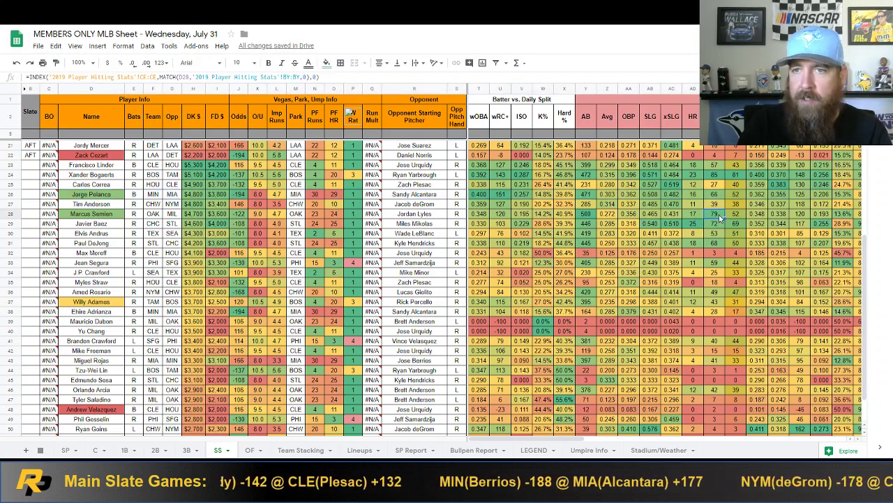
{"action": "scroll", "coordinate": [718, 214], "scroll_direction": "up", "scroll_amount": 1}
{"action": "scroll", "coordinate": [527, 280], "scroll_direction": "down", "scroll_amount": 2}
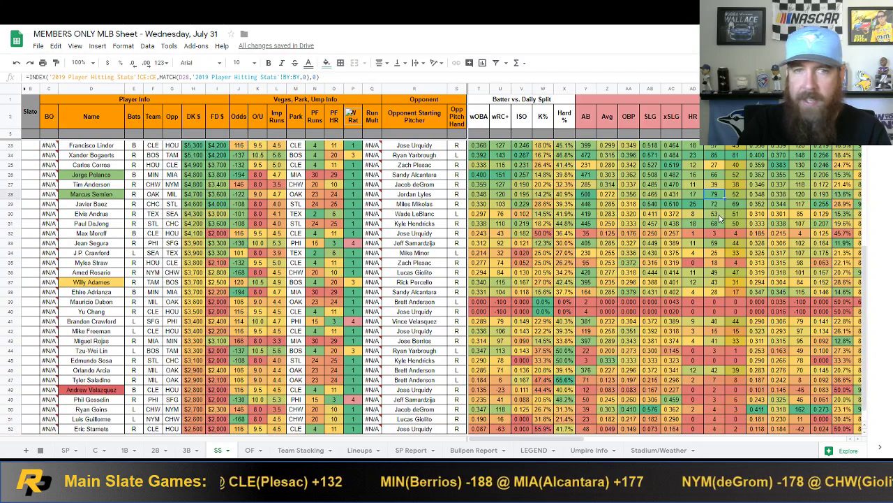
{"action": "scroll", "coordinate": [133, 218], "scroll_direction": "up", "scroll_amount": 1}
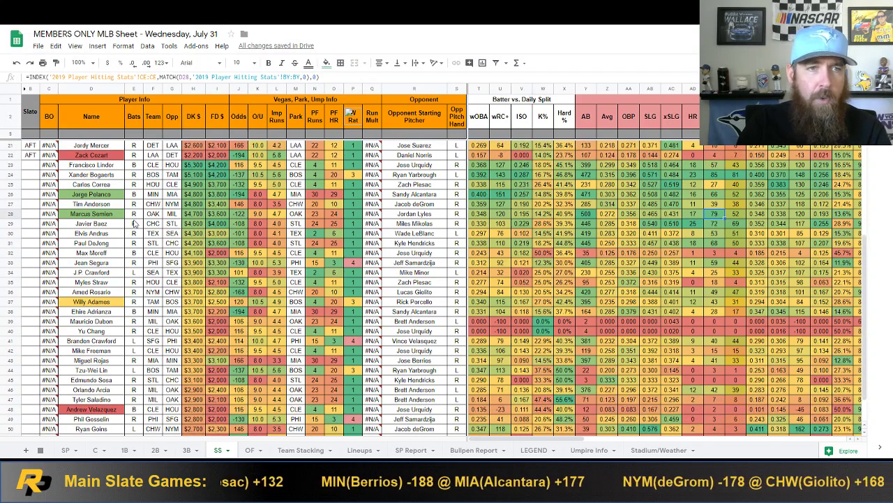
Review Willy Adames's row as the value option among the shortstops
{"action": "left_click", "coordinate": [17, 301]}
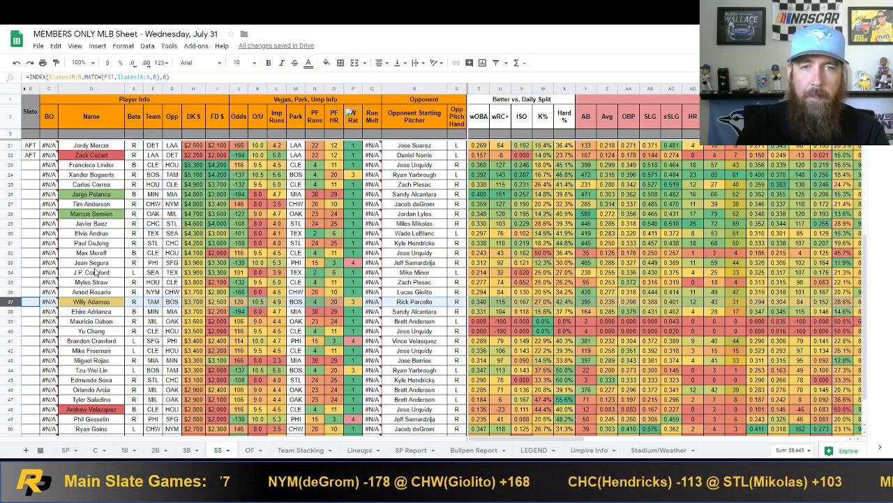
{"action": "scroll", "coordinate": [97, 271], "scroll_direction": "down", "scroll_amount": 2}
{"action": "scroll", "coordinate": [97, 272], "scroll_direction": "up", "scroll_amount": 2}
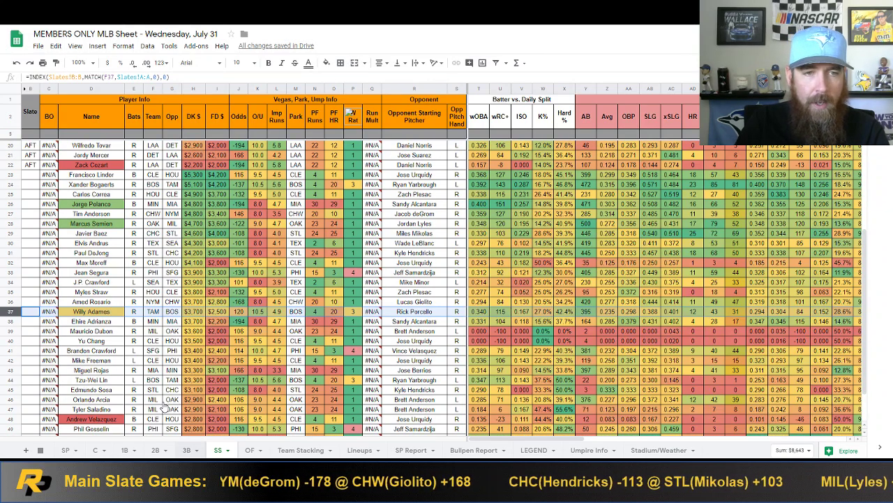
Switch to the third base rankings and check Miguel Sano's FanDuel salary and wOBA in the daily split
{"action": "key", "text": "ctrl+shift+Page_Up"}
{"action": "scroll", "coordinate": [106, 285], "scroll_direction": "up", "scroll_amount": 3}
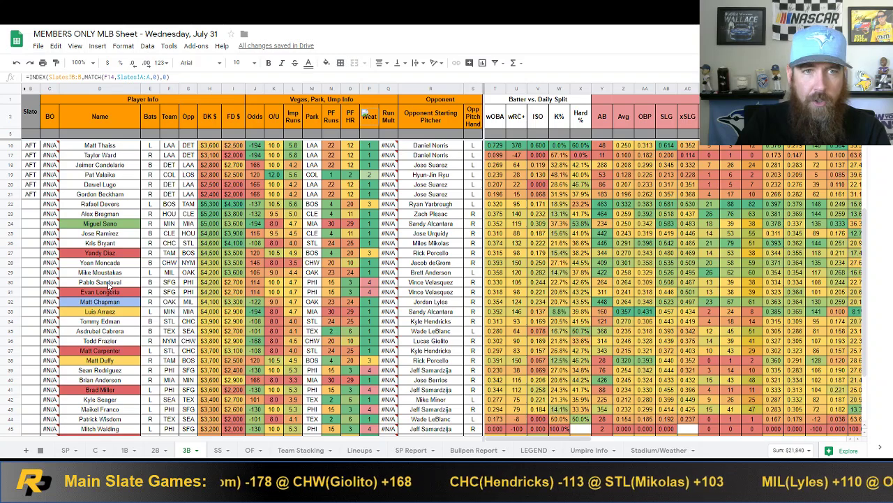
{"action": "left_click", "coordinate": [234, 223]}
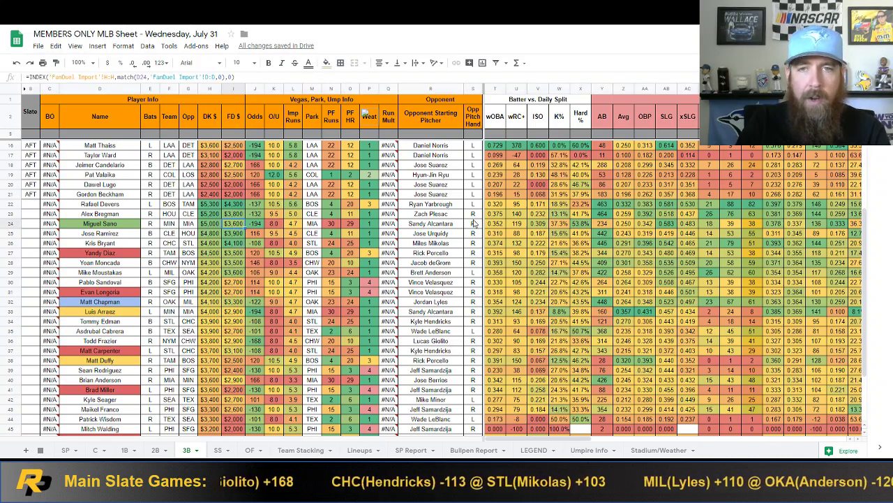
{"action": "left_click", "coordinate": [497, 223]}
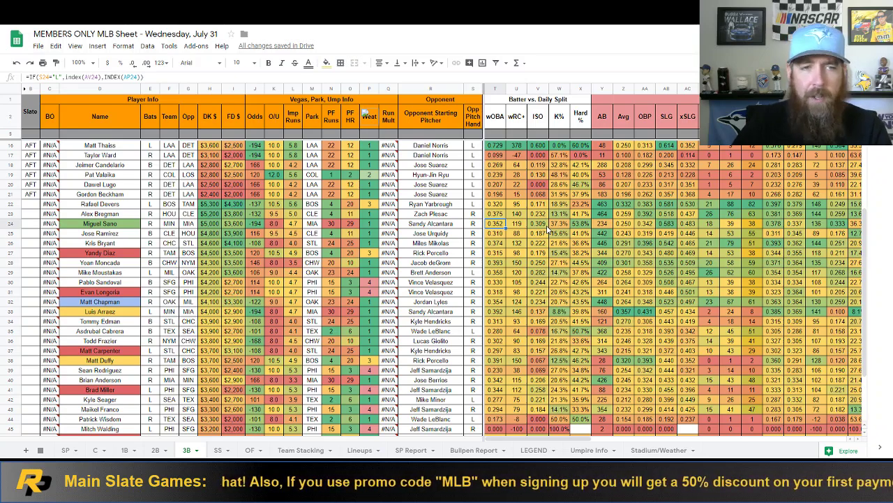
In the second base rankings, check Cesar Hernandez's FanDuel and DraftKings salaries and Keston Hiura's wRC+ split
{"action": "left_click", "coordinate": [155, 449]}
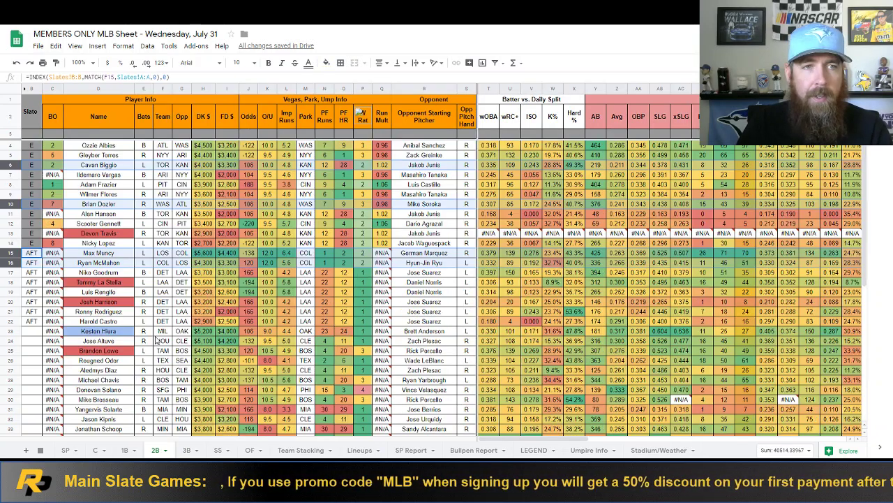
{"action": "scroll", "coordinate": [157, 335], "scroll_direction": "down", "scroll_amount": 3}
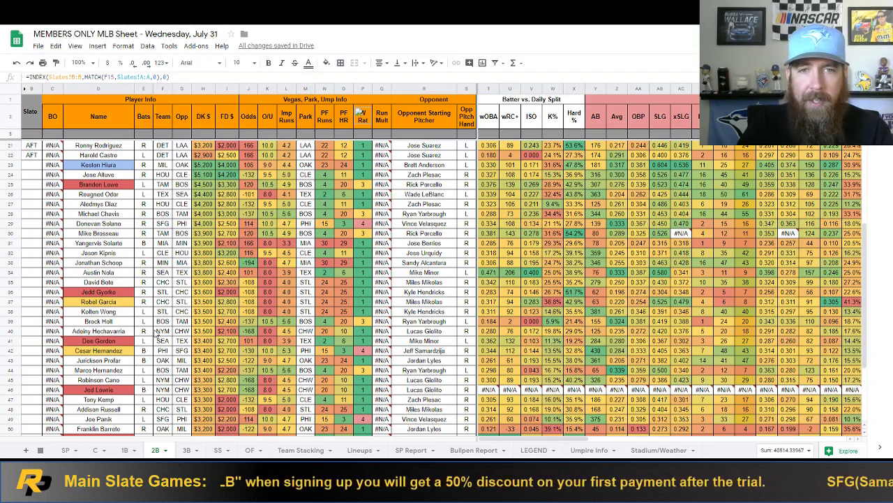
{"action": "left_click", "coordinate": [126, 351]}
{"action": "left_click", "coordinate": [219, 351]}
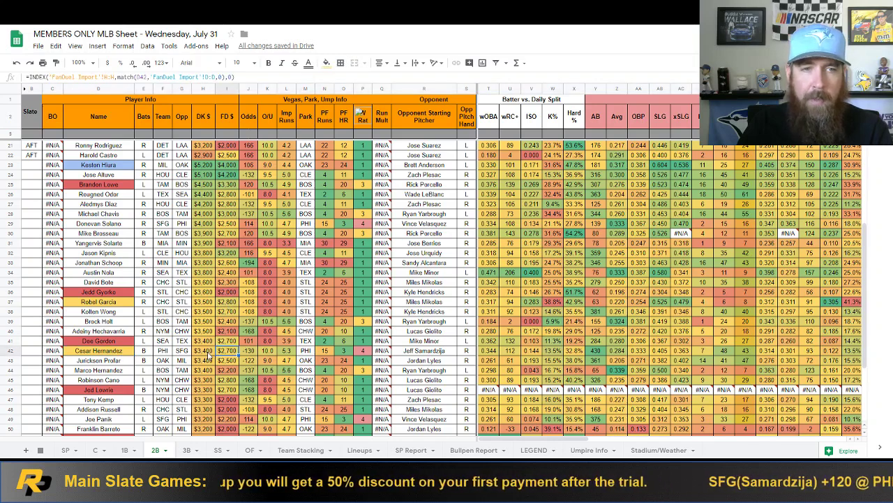
{"action": "left_click", "coordinate": [202, 352]}
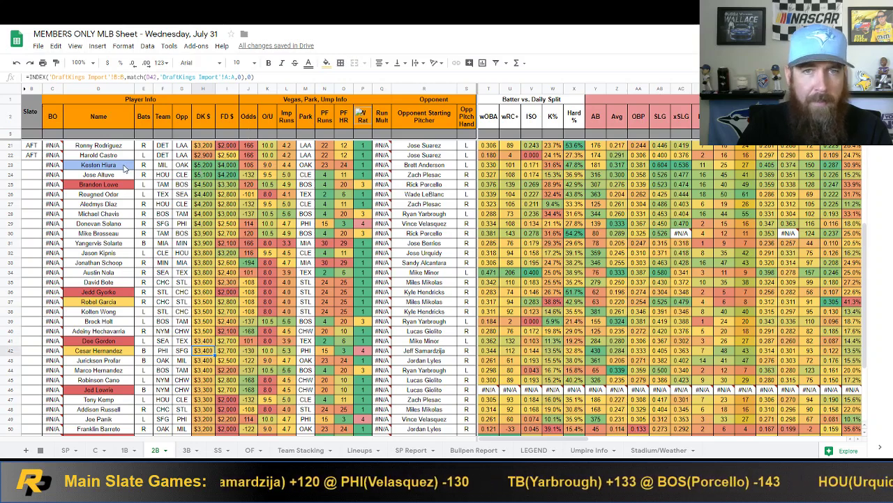
{"action": "left_click", "coordinate": [507, 167]}
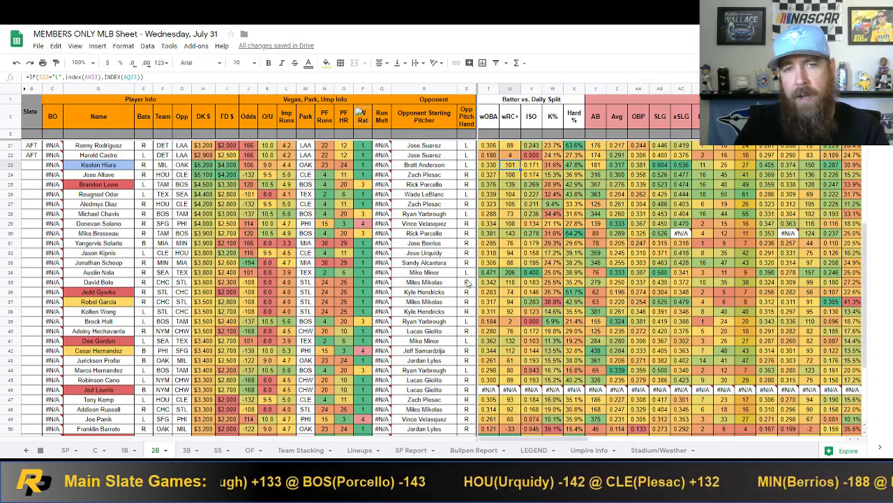
Switch to the first base rankings and compare the Oakland hitters Matt Olson and Mark Canha
{"action": "left_click", "coordinate": [128, 450]}
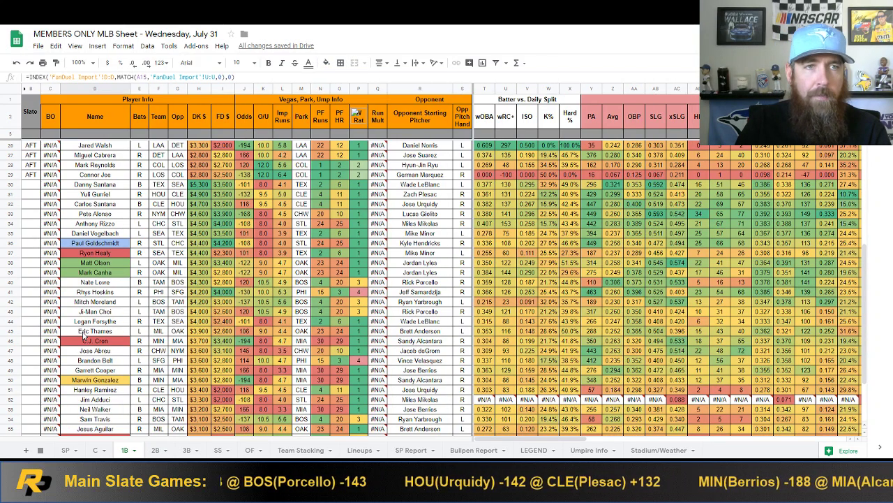
{"action": "left_click", "coordinate": [10, 263]}
{"action": "left_click", "coordinate": [11, 272]}
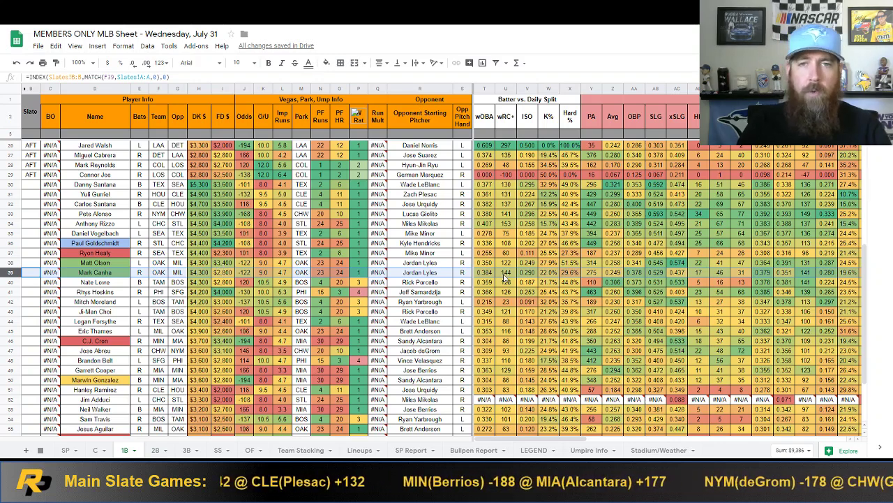
{"action": "left_click", "coordinate": [95, 263]}
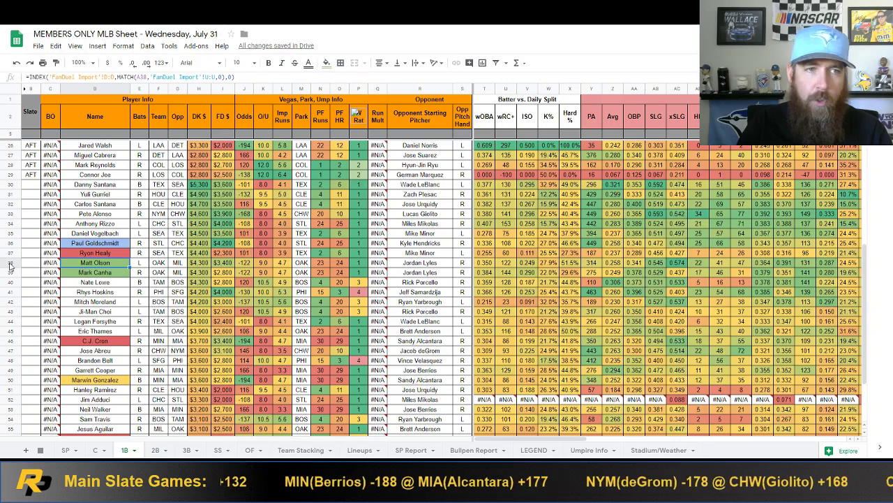
{"action": "left_click", "coordinate": [38, 262]}
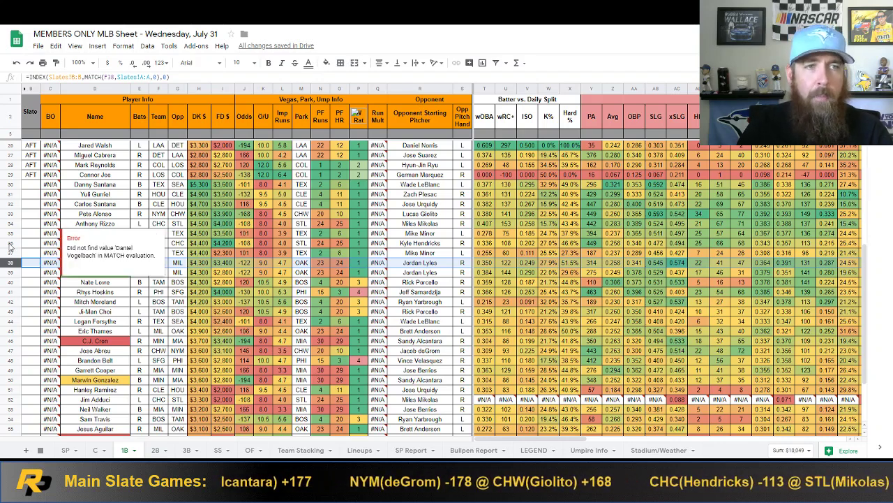
Review Paul Goldschmidt's row at first base, checking his DraftKings salary and wRC+ over the last 30 days
{"action": "left_click", "coordinate": [9, 242]}
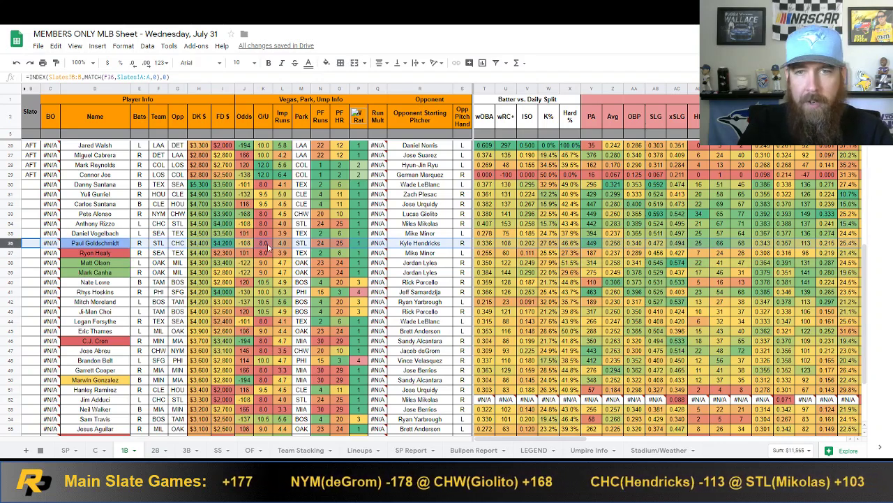
{"action": "left_click", "coordinate": [205, 247]}
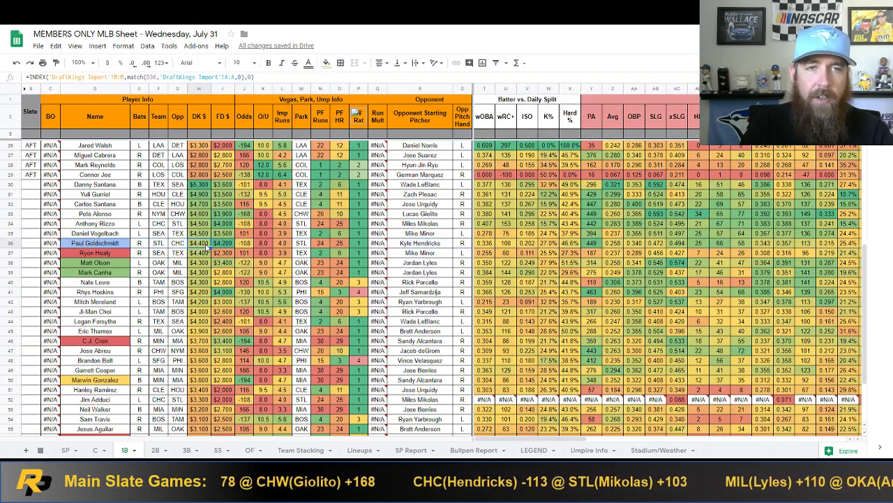
{"action": "left_click", "coordinate": [10, 243]}
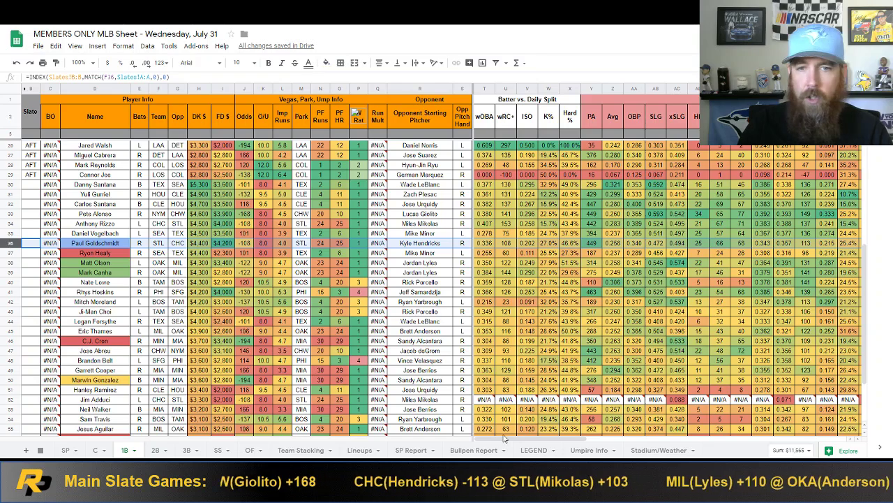
{"action": "left_click_drag", "start_coordinate": [506, 439], "coordinate": [713, 439]}
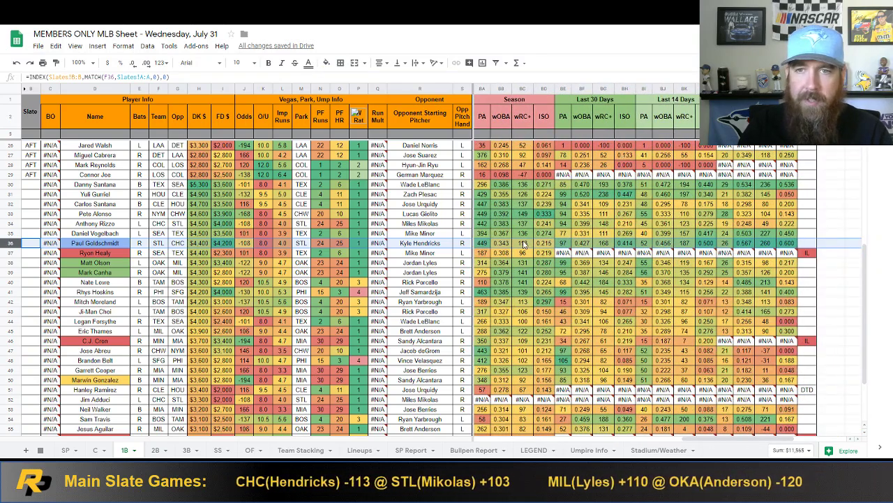
{"action": "left_click", "coordinate": [605, 246]}
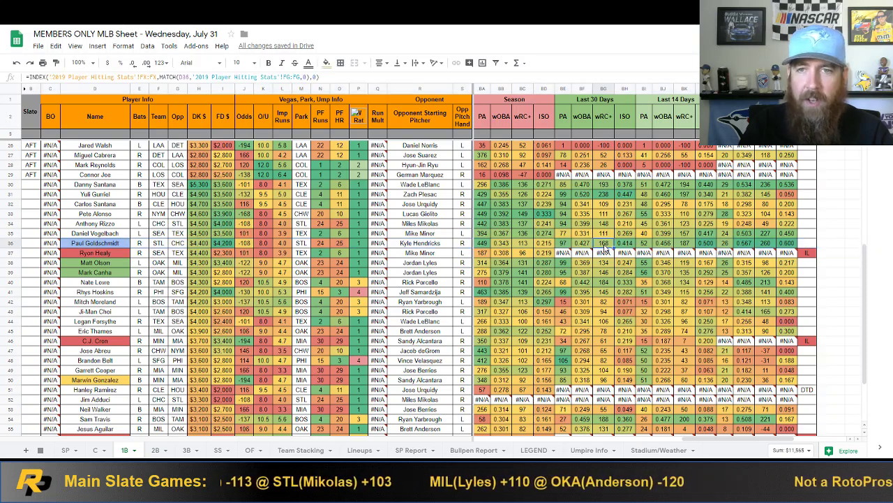
At first base, check Paul Goldschmidt's wRC+ in the shorter recent splits and his FanDuel salary, plus Marwin Gonzalez's opposing starting pitcher
{"action": "left_click", "coordinate": [686, 246]}
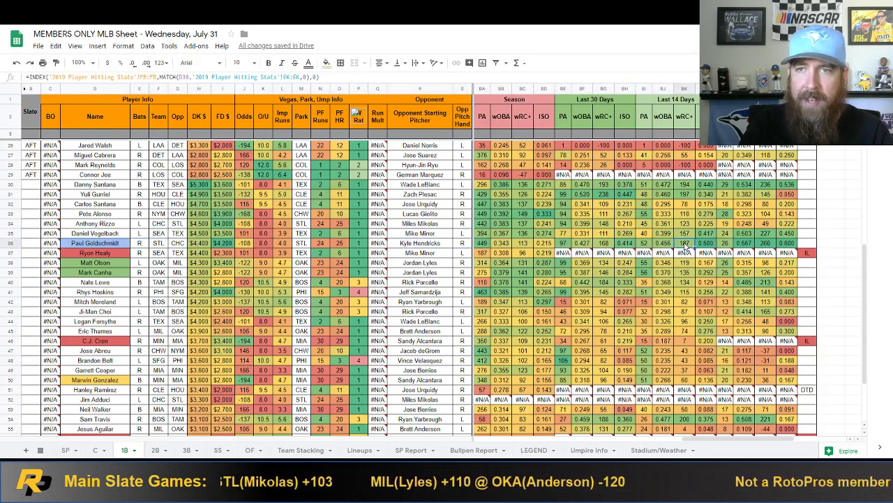
{"action": "left_click", "coordinate": [767, 246]}
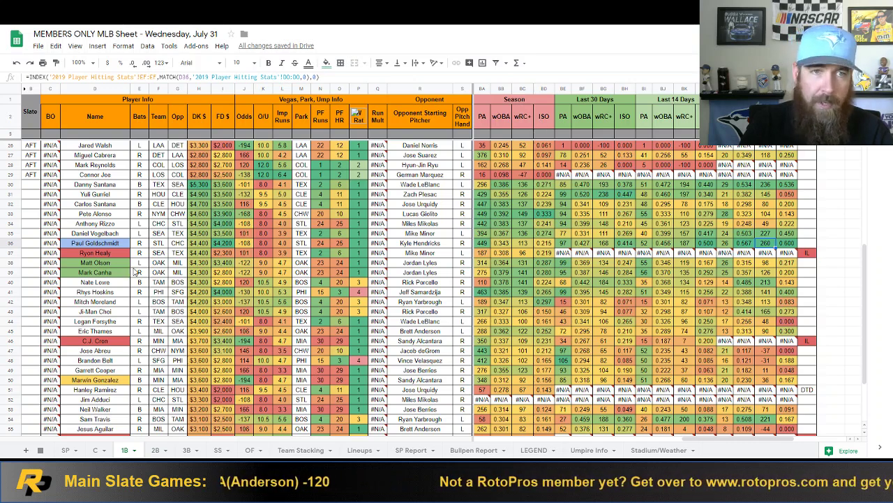
{"action": "left_click", "coordinate": [227, 244]}
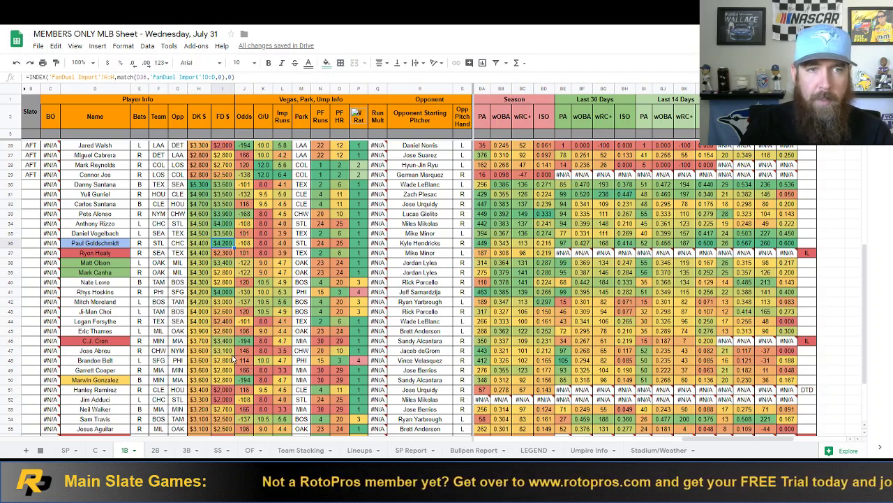
{"action": "left_click", "coordinate": [119, 384]}
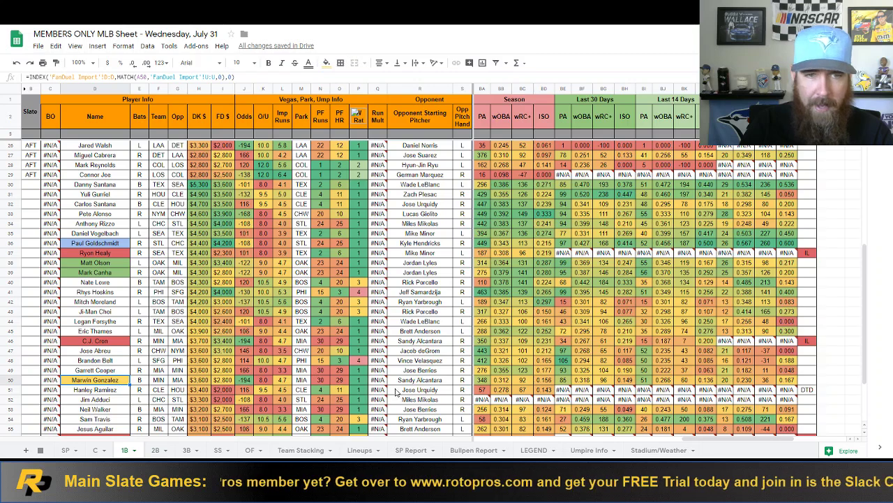
{"action": "left_click", "coordinate": [435, 382]}
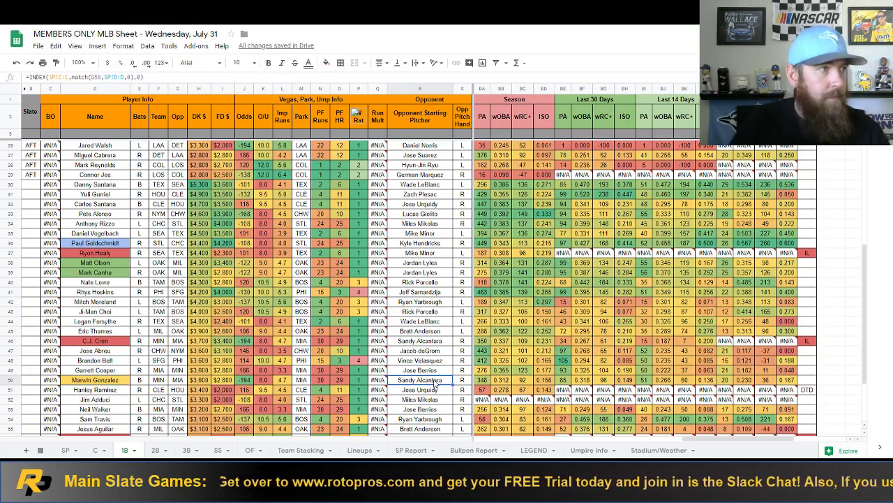
Switch to the catcher rankings and review Mitch Garver and Travis d'Arnaud, checking d'Arnaud's FanDuel and DraftKings salaries
{"action": "left_click", "coordinate": [96, 450]}
{"action": "scroll", "coordinate": [123, 286], "scroll_direction": "down", "scroll_amount": 5}
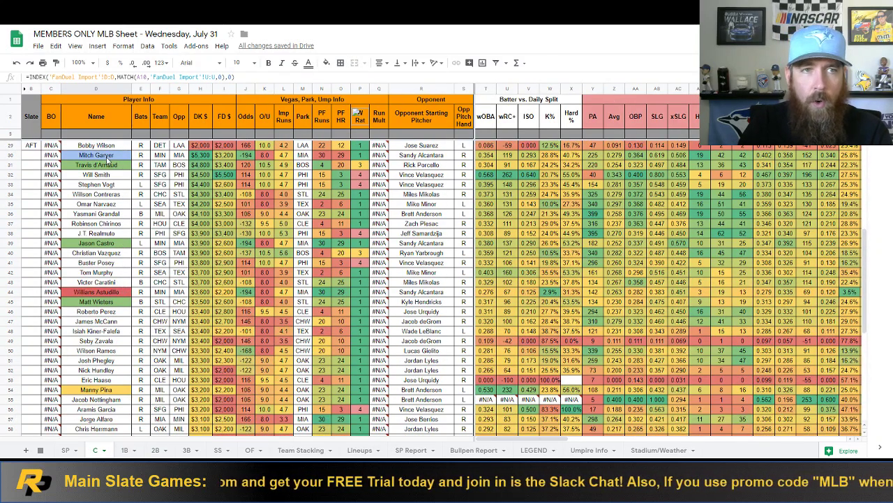
{"action": "left_click", "coordinate": [105, 157]}
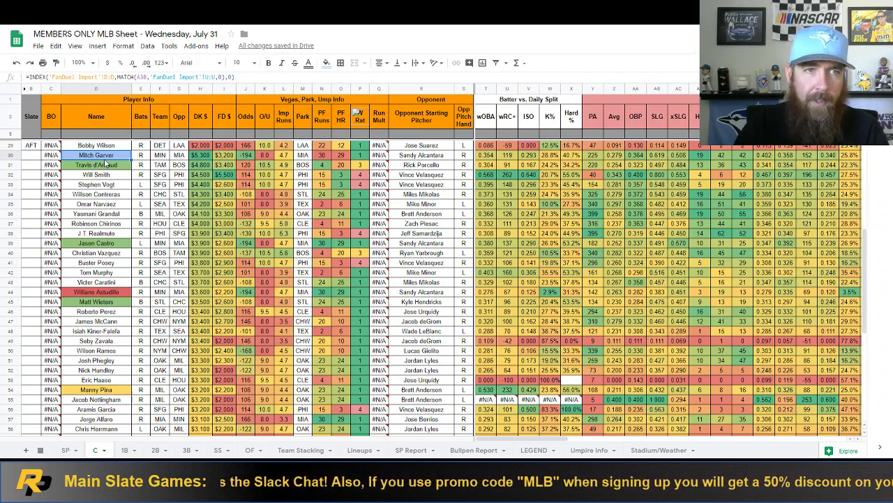
{"action": "left_click", "coordinate": [104, 166]}
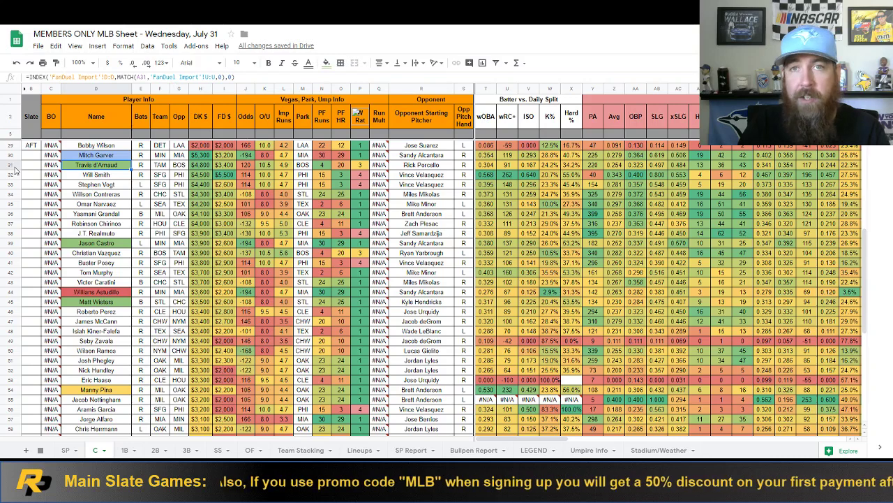
{"action": "mouse_move", "coordinate": [50, 187]}
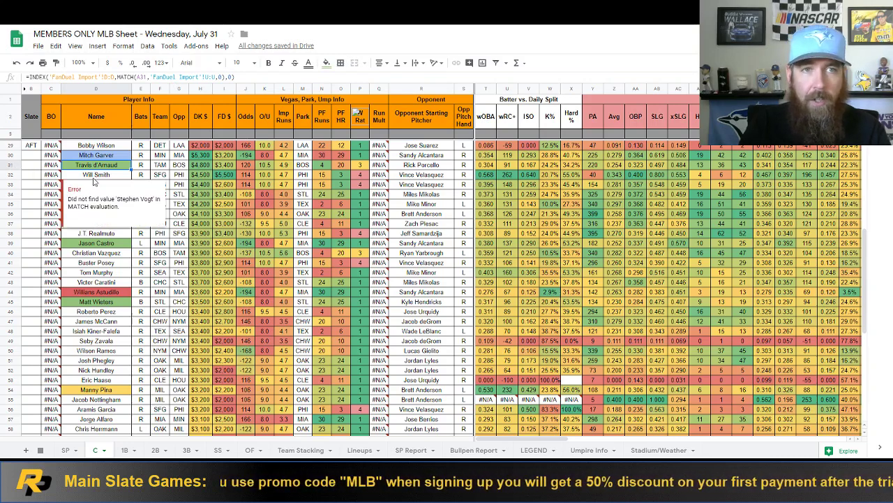
{"action": "left_click", "coordinate": [221, 167]}
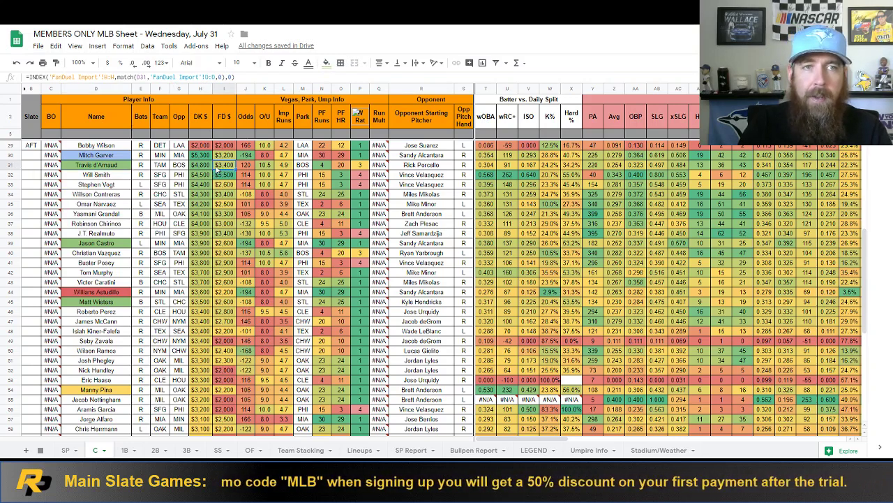
{"action": "left_click", "coordinate": [202, 167]}
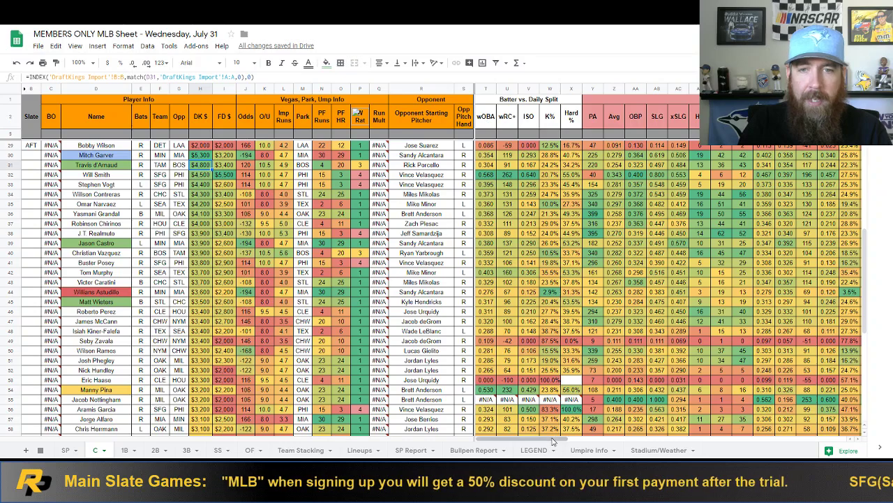
Compare Mitch Garver's and Travis d'Arnaud's wRC+ over the last 30 days, including d'Arnaud's most recent split
{"action": "left_click_drag", "start_coordinate": [552, 440], "coordinate": [727, 439]}
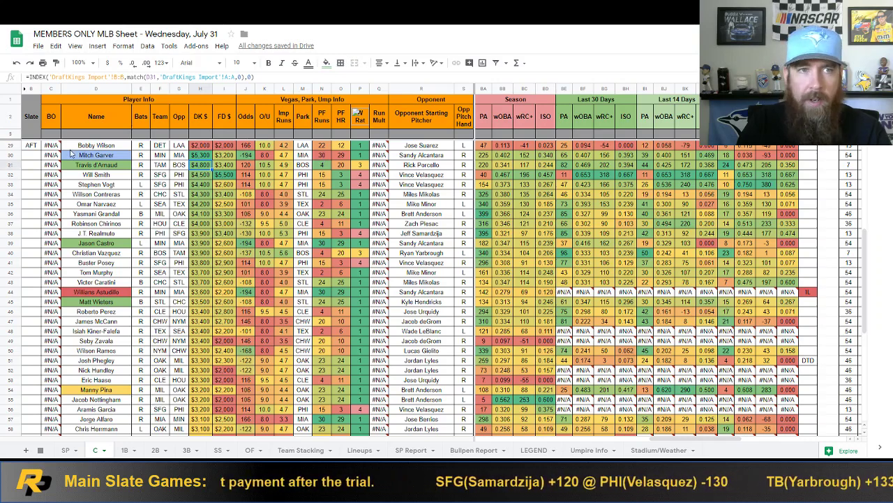
{"action": "left_click", "coordinate": [5, 155]}
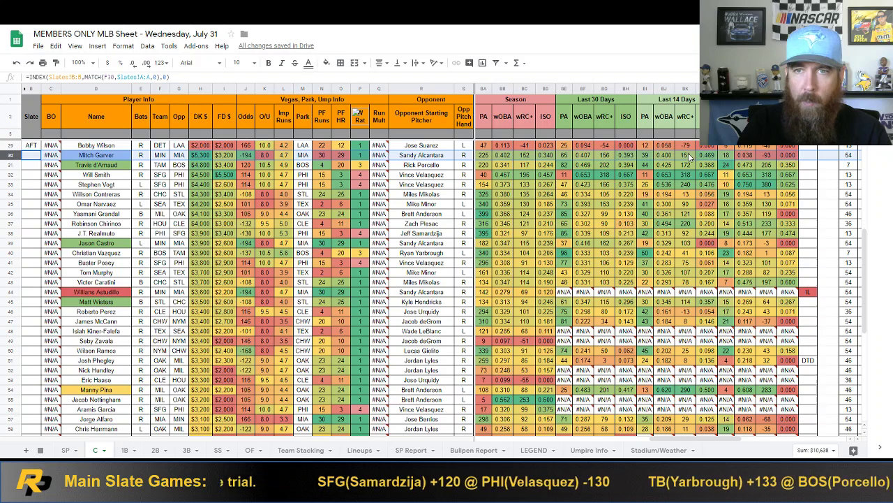
{"action": "left_click", "coordinate": [605, 156]}
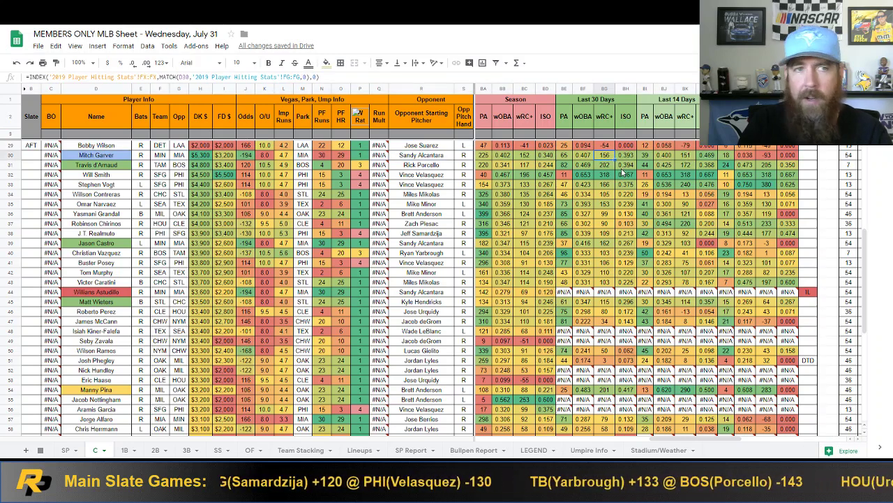
{"action": "left_click", "coordinate": [606, 167]}
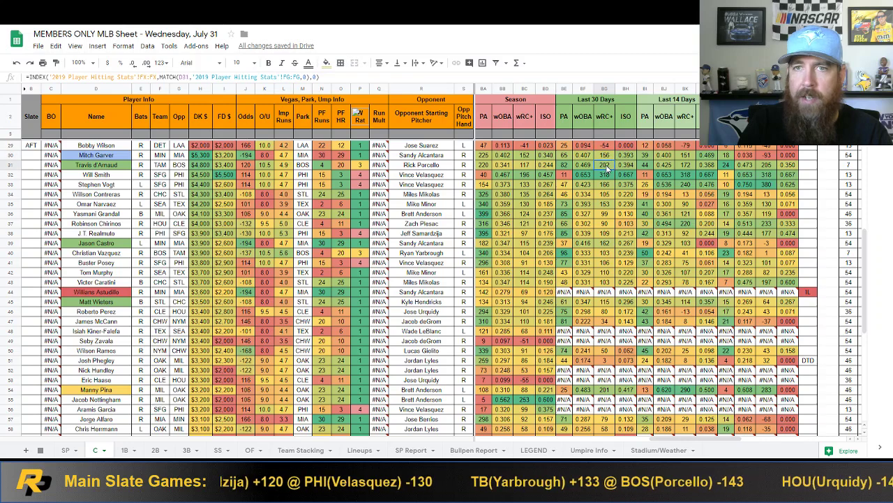
{"action": "left_click", "coordinate": [771, 167]}
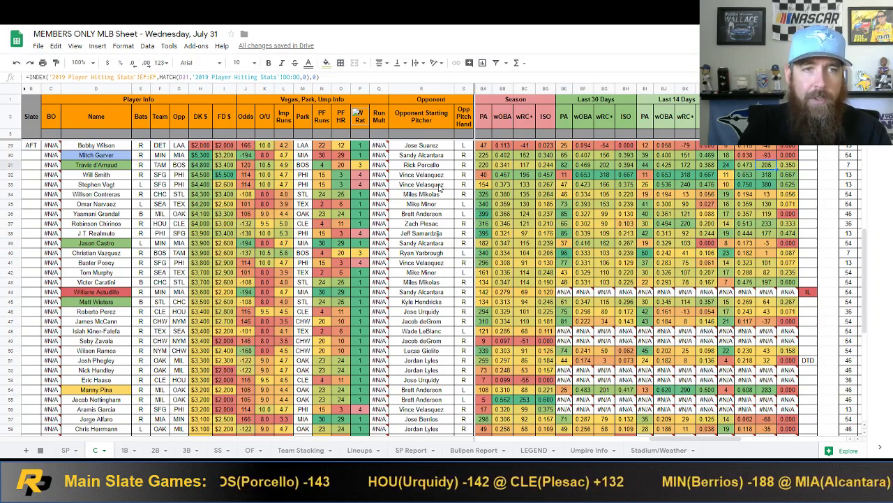
Check Matt Wieters's wRC+ over the last 14 days and Manny Pina's row in the batter daily split
{"action": "left_click", "coordinate": [10, 303]}
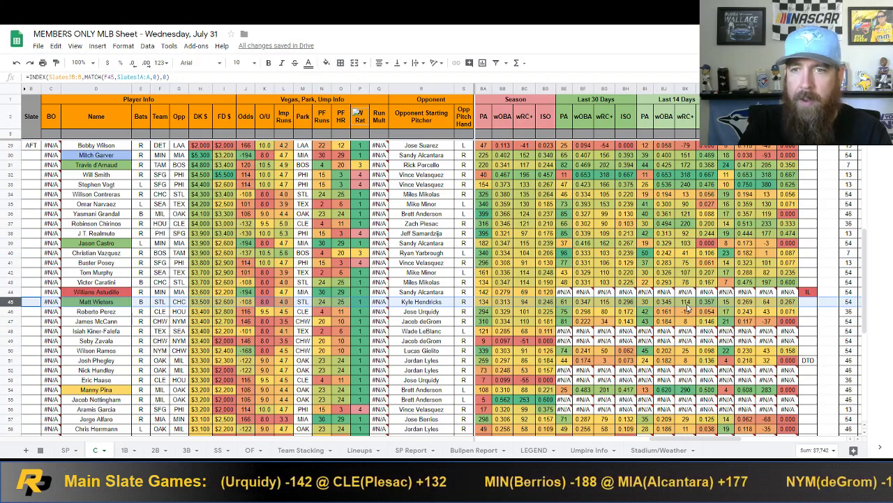
{"action": "left_click", "coordinate": [686, 305]}
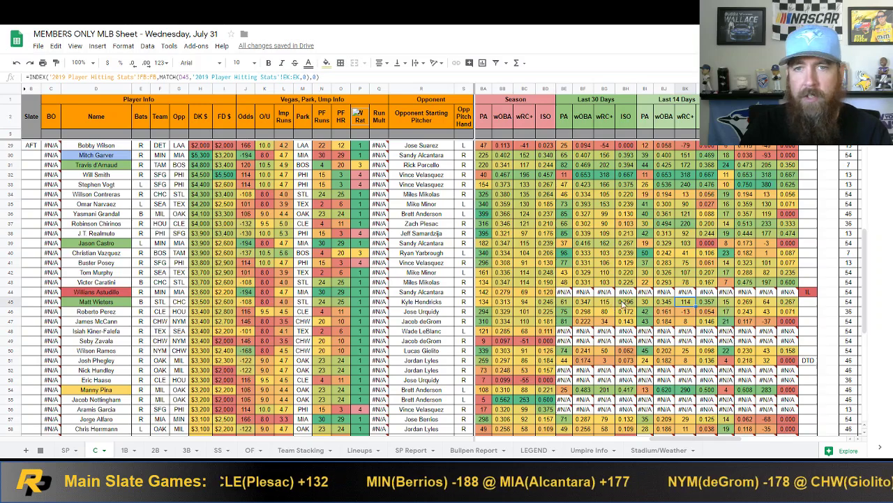
{"action": "left_click_drag", "start_coordinate": [657, 441], "coordinate": [516, 441]}
{"action": "left_click", "coordinate": [11, 389]}
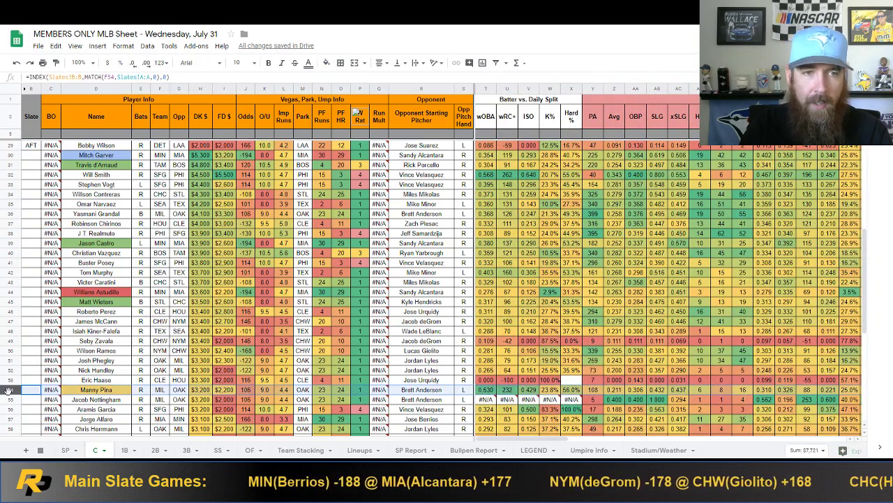